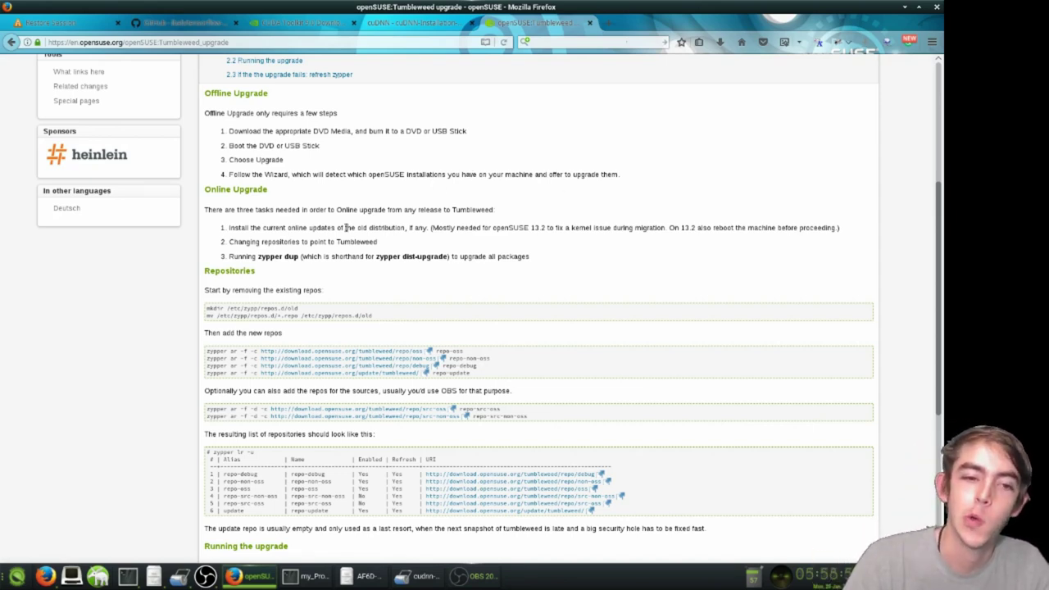
Read the Offline Upgrade instructions in the Tumbleweed upgrade guide
{"action": "scroll", "coordinate": [340, 269], "scroll_direction": "up", "scroll_amount": 5}
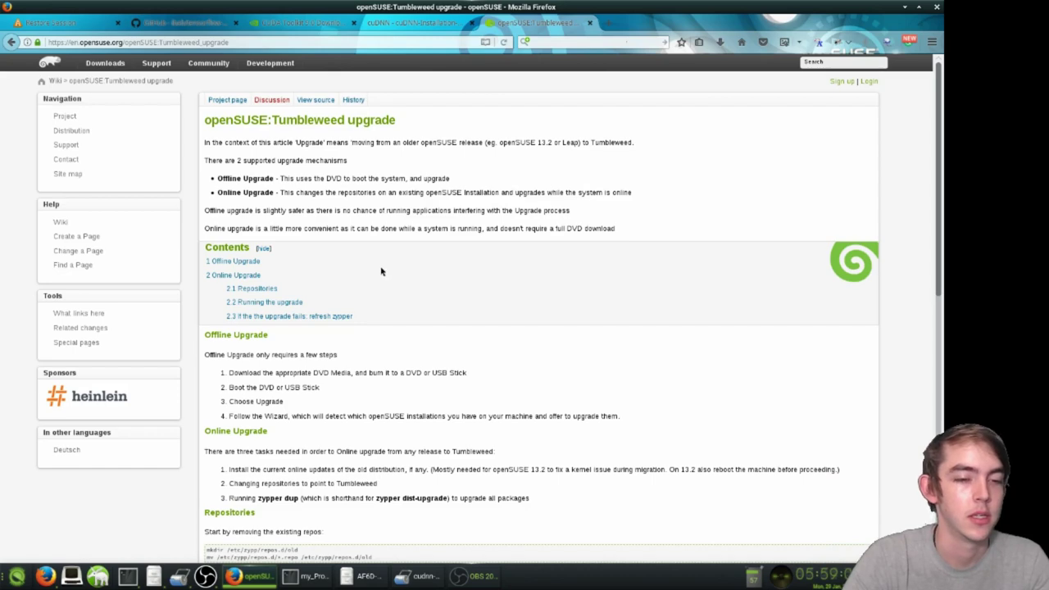
{"action": "scroll", "coordinate": [380, 271], "scroll_direction": "down", "scroll_amount": 4}
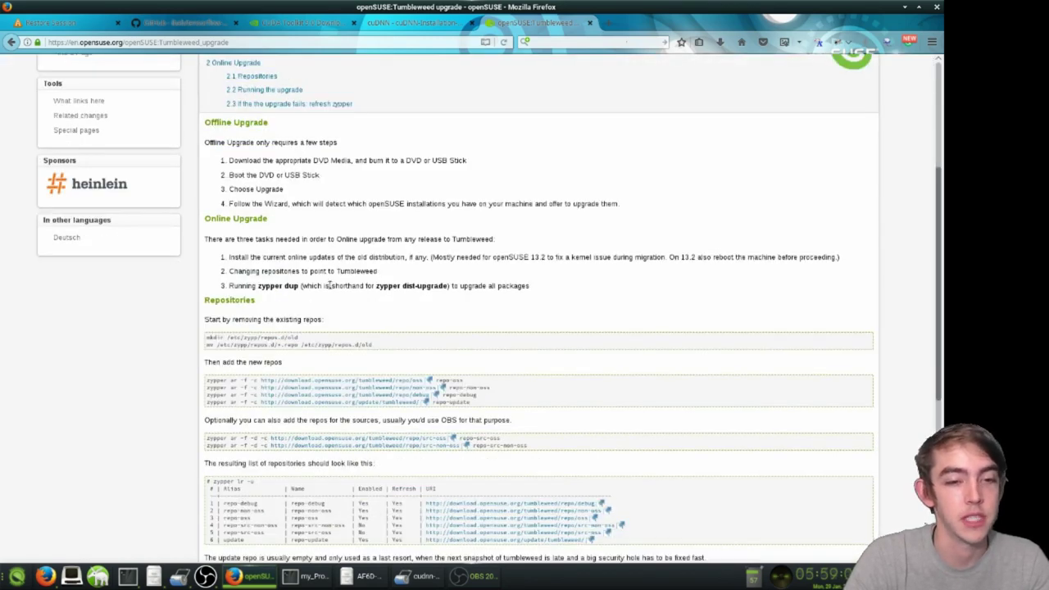
{"action": "scroll", "coordinate": [279, 283], "scroll_direction": "up", "scroll_amount": 1}
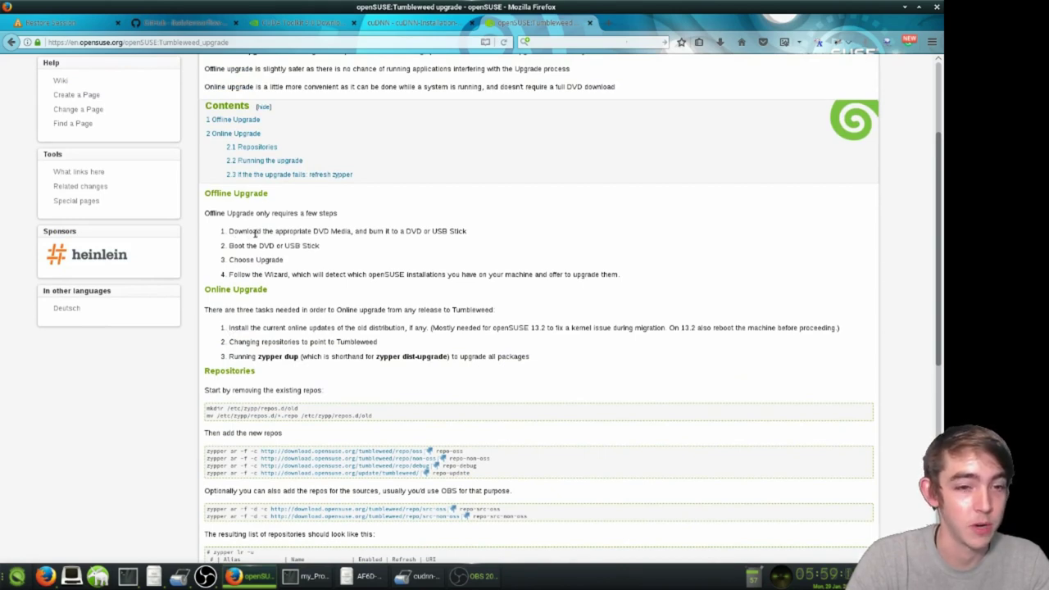
{"action": "left_click_drag", "start_coordinate": [205, 210], "coordinate": [632, 284]}
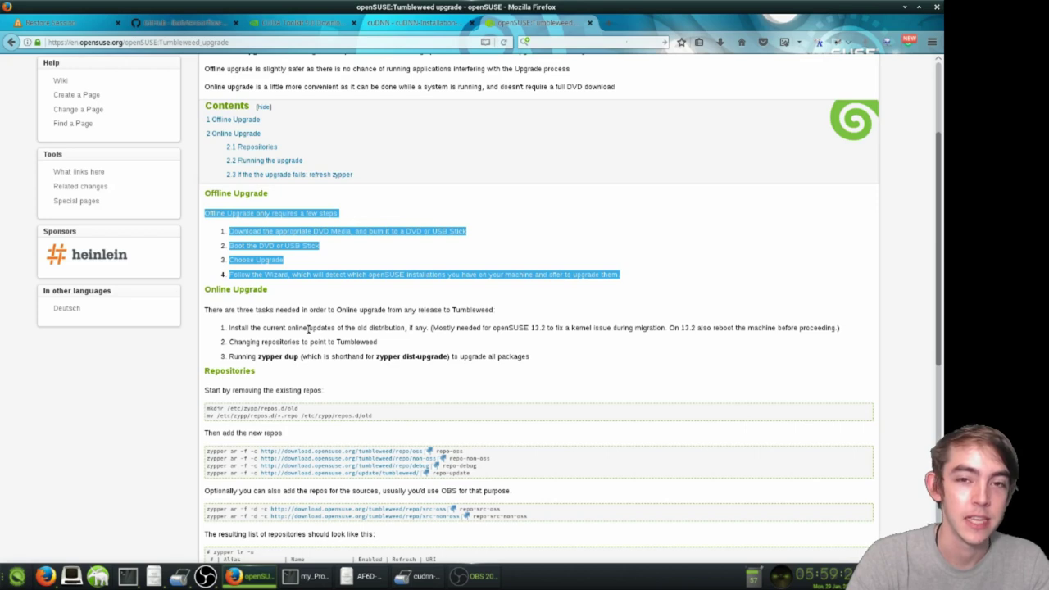
{"action": "left_click_drag", "start_coordinate": [632, 274], "coordinate": [213, 210]}
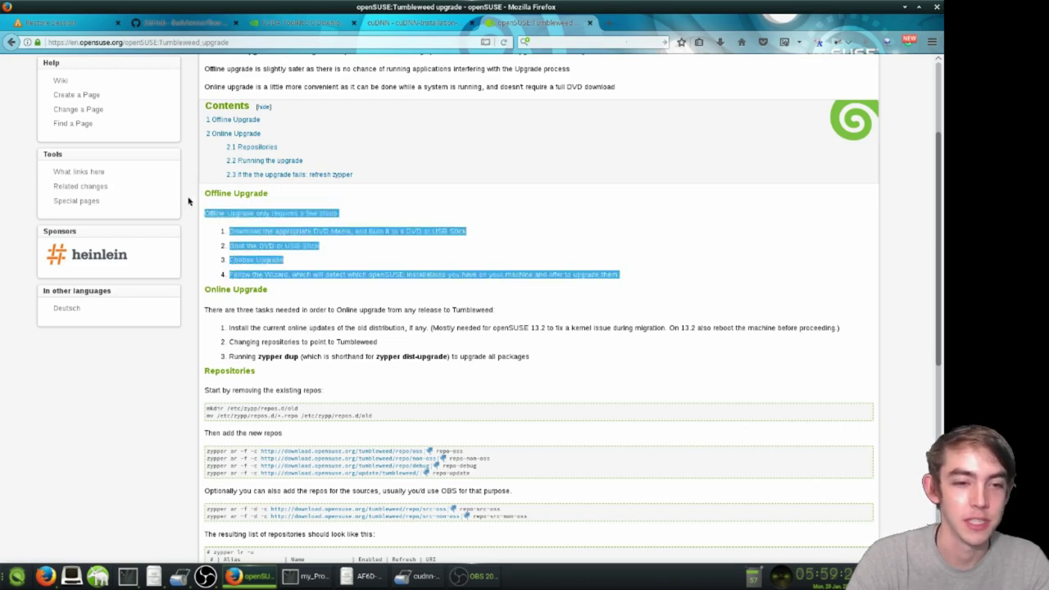
{"action": "left_click", "coordinate": [226, 238]}
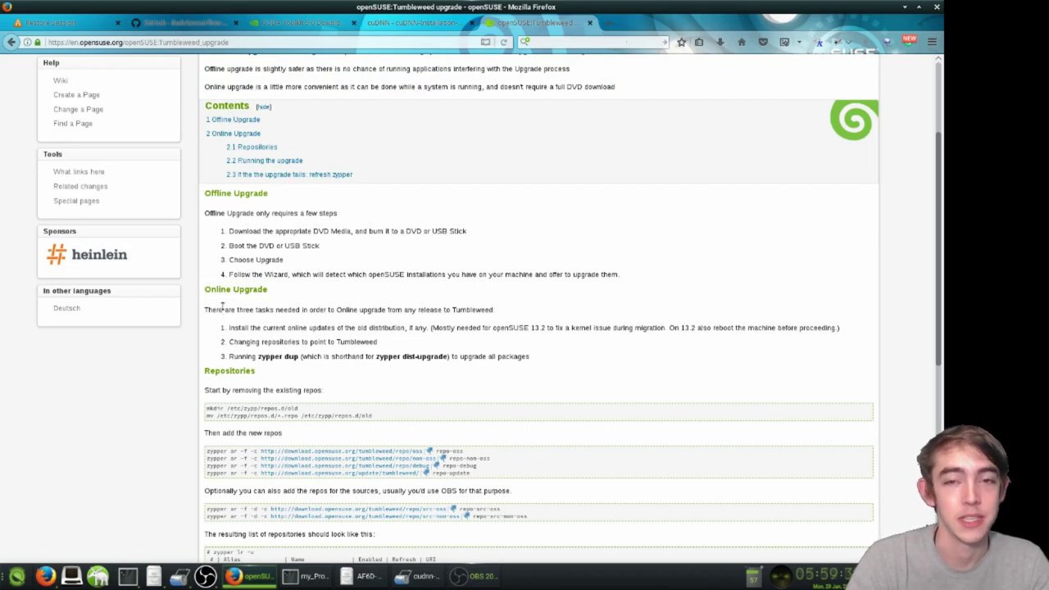
{"action": "scroll", "coordinate": [336, 258], "scroll_direction": "down", "scroll_amount": 2}
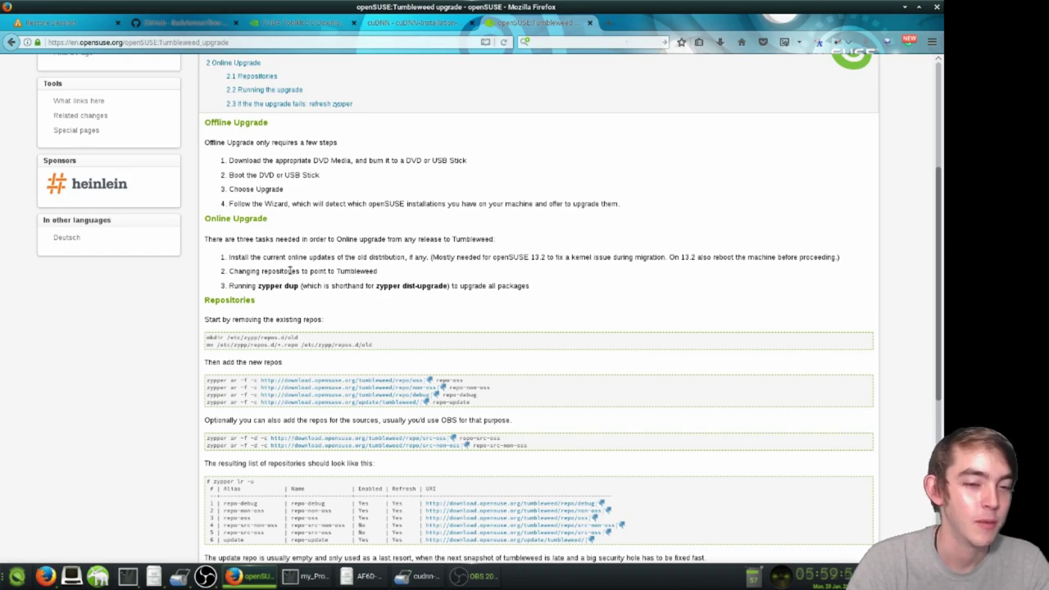
Review the current repository list in Konsole and un-maximize it beside the guide
{"action": "key", "text": "alt+Tab"}
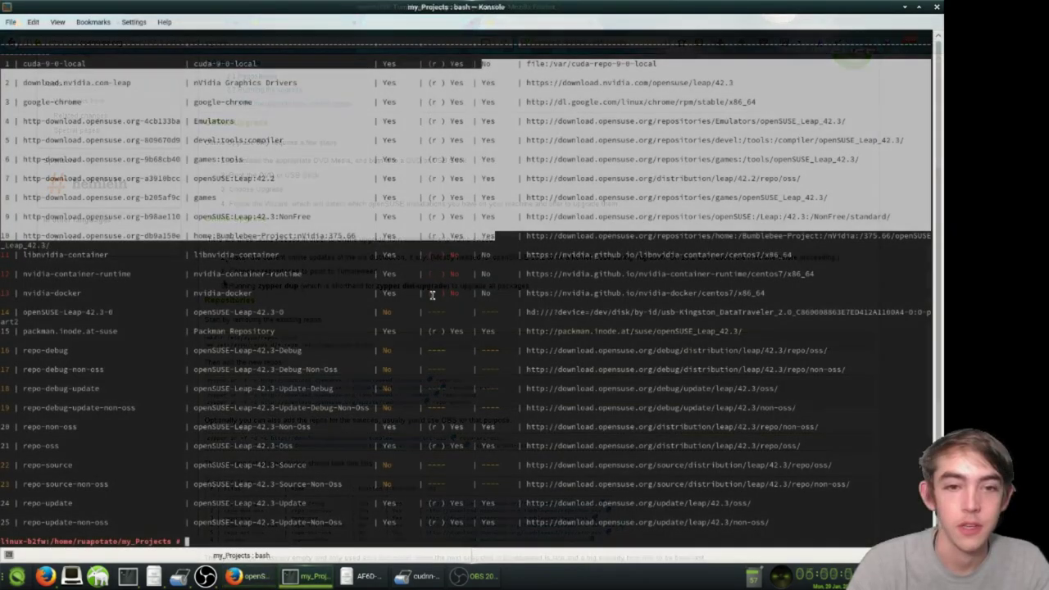
{"action": "left_click_drag", "start_coordinate": [807, 531], "coordinate": [148, 56]}
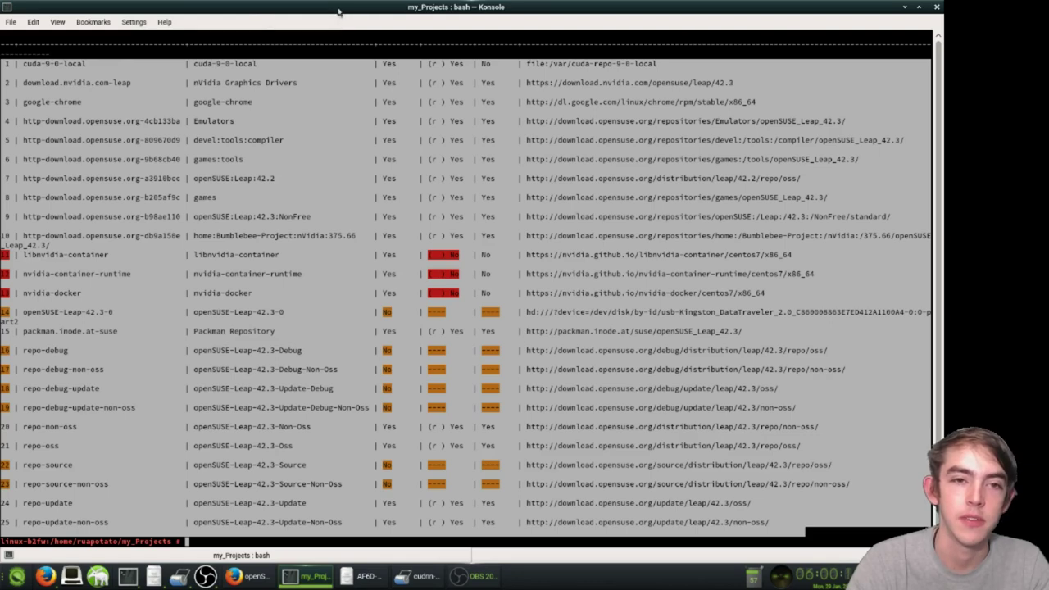
{"action": "left_click", "coordinate": [721, 205]}
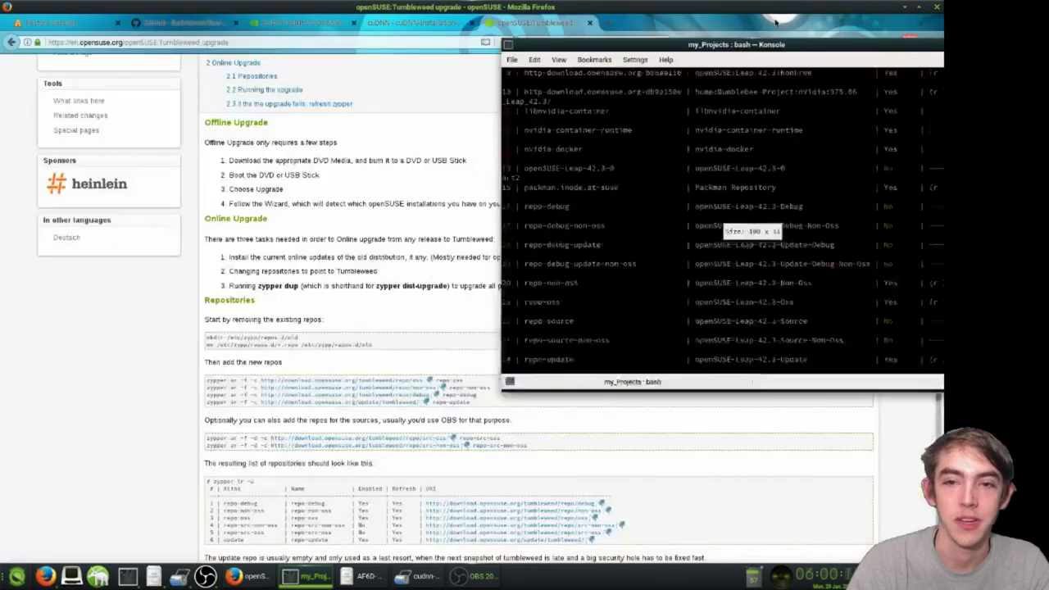
{"action": "left_click", "coordinate": [919, 6]}
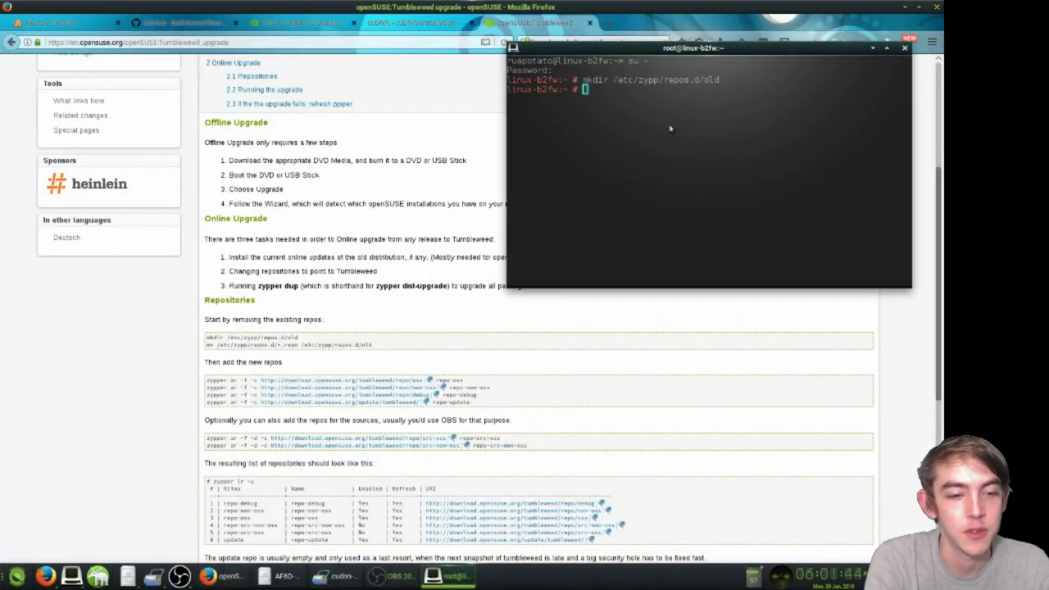
Move all .repo files from /etc/zypp/repos.d into /etc/zypp/repos.d/old
{"action": "type", "text": "mv /etc/"}
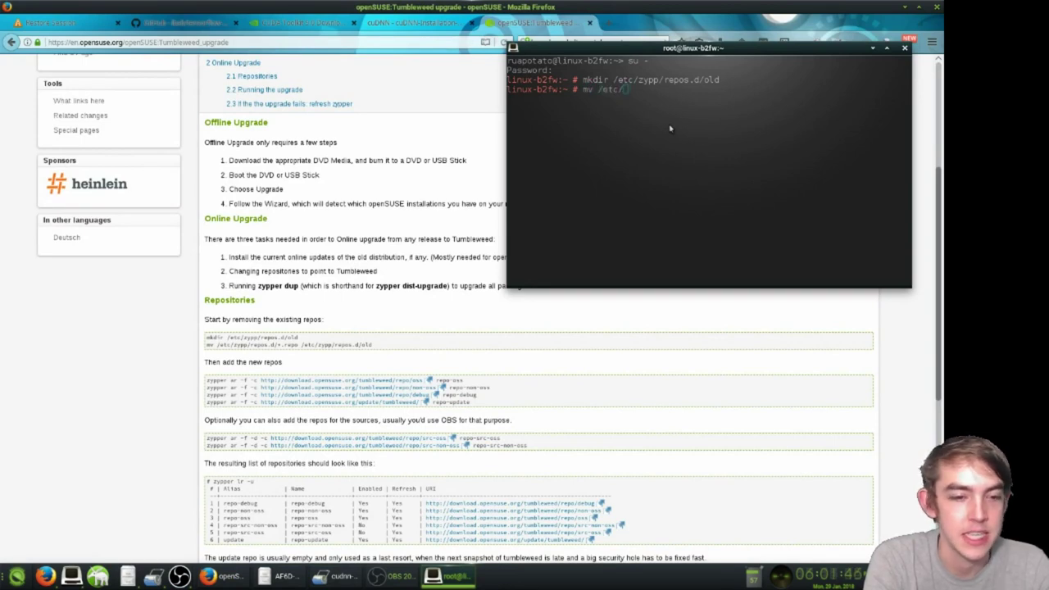
{"action": "type", "text": "zypp/re"}
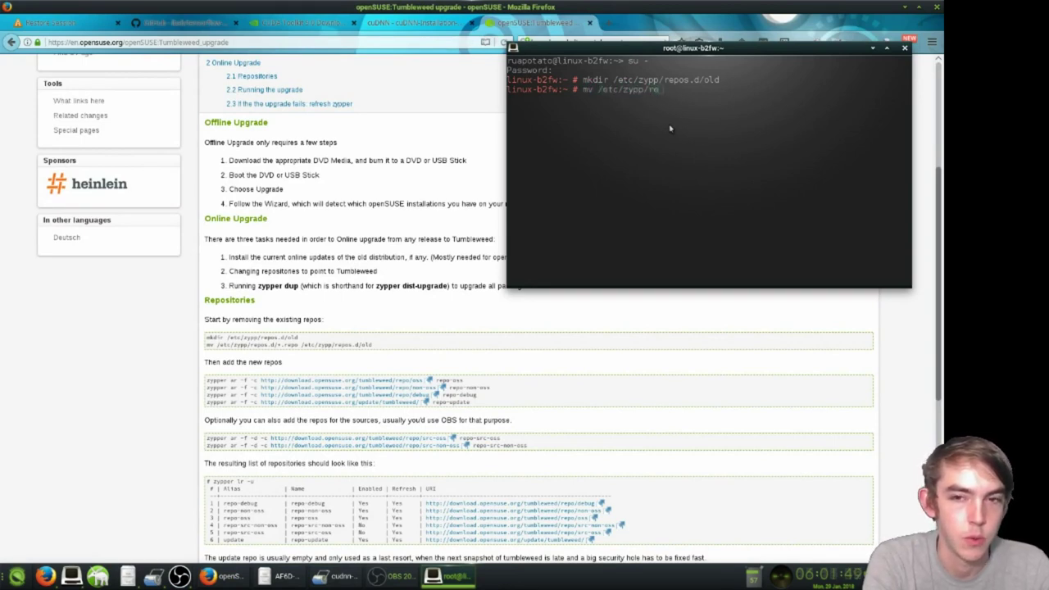
{"action": "key", "text": "Tab"}
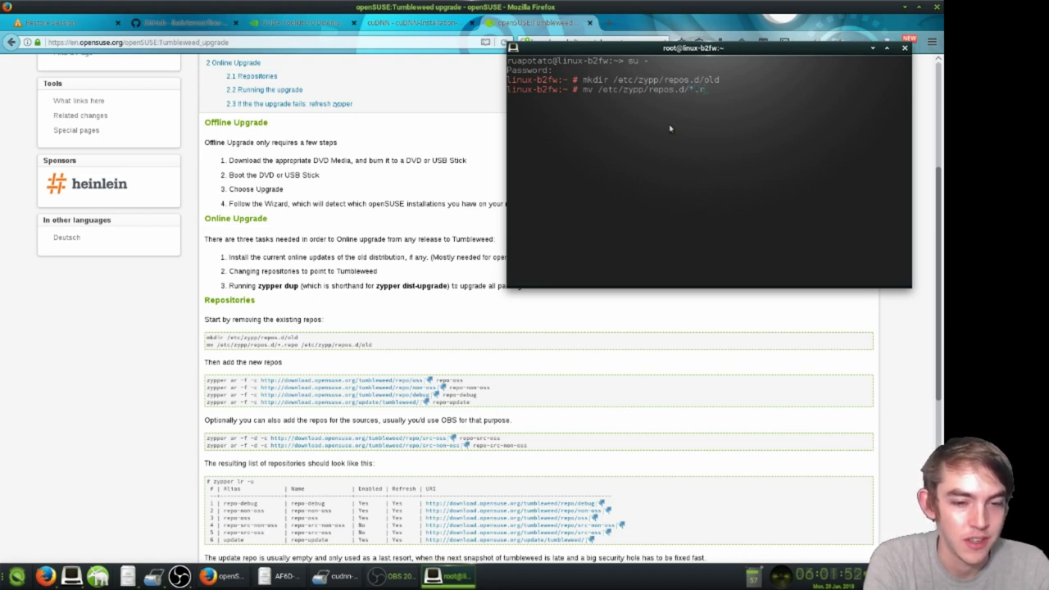
{"action": "type", "text": "epo"}
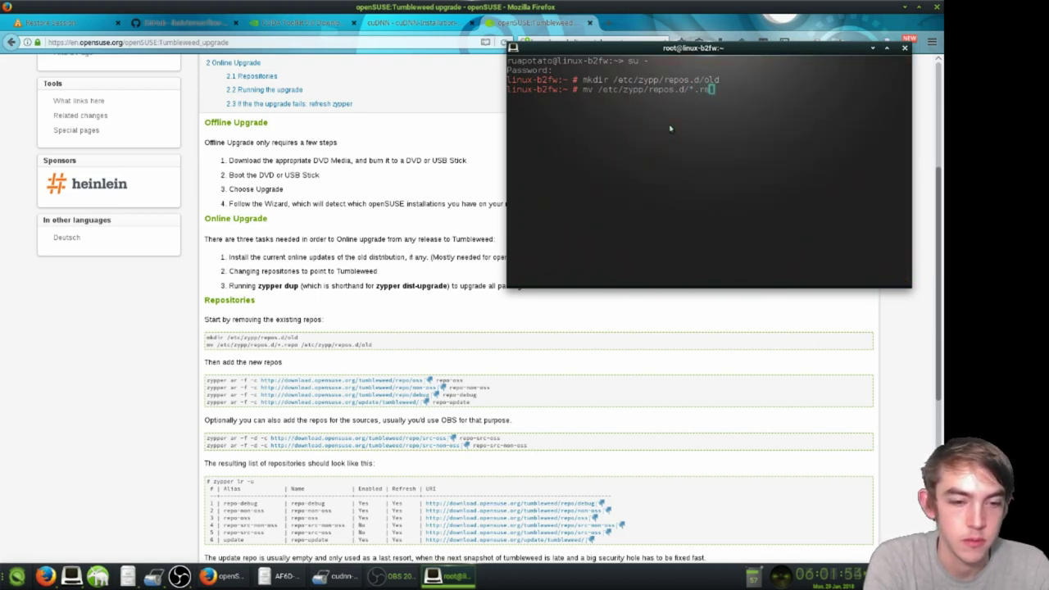
{"action": "type", "text": " /etc/z"}
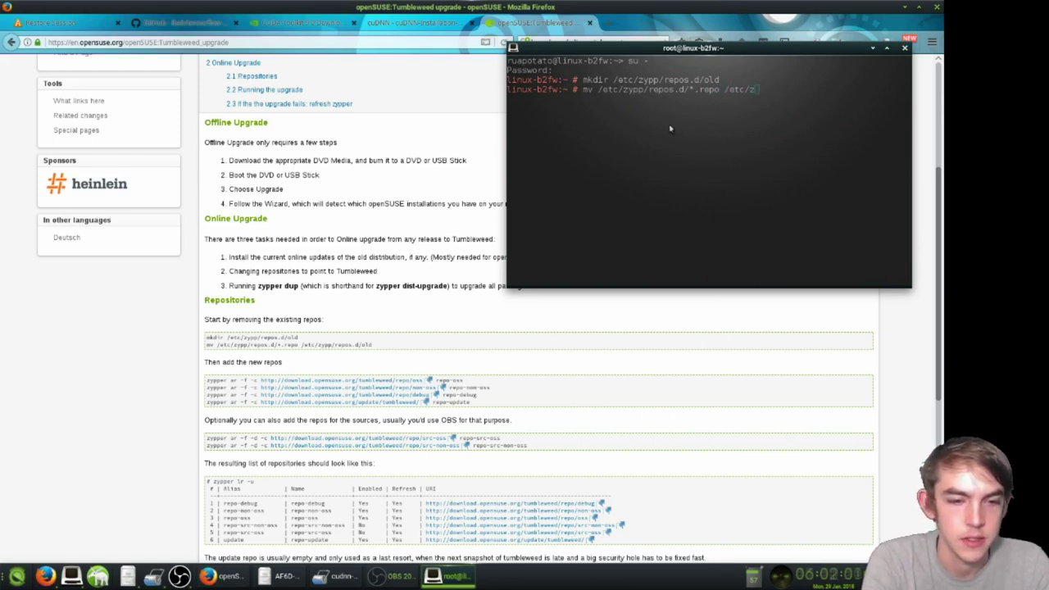
{"action": "key", "text": "Tab"}
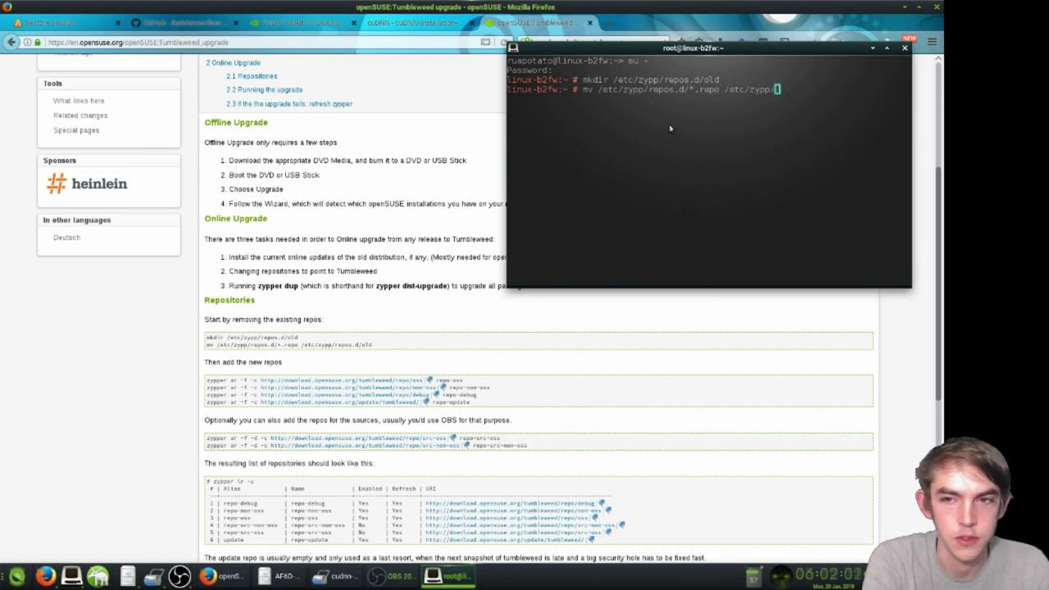
{"action": "type", "text": "r"}
{"action": "key", "text": "Tab"}
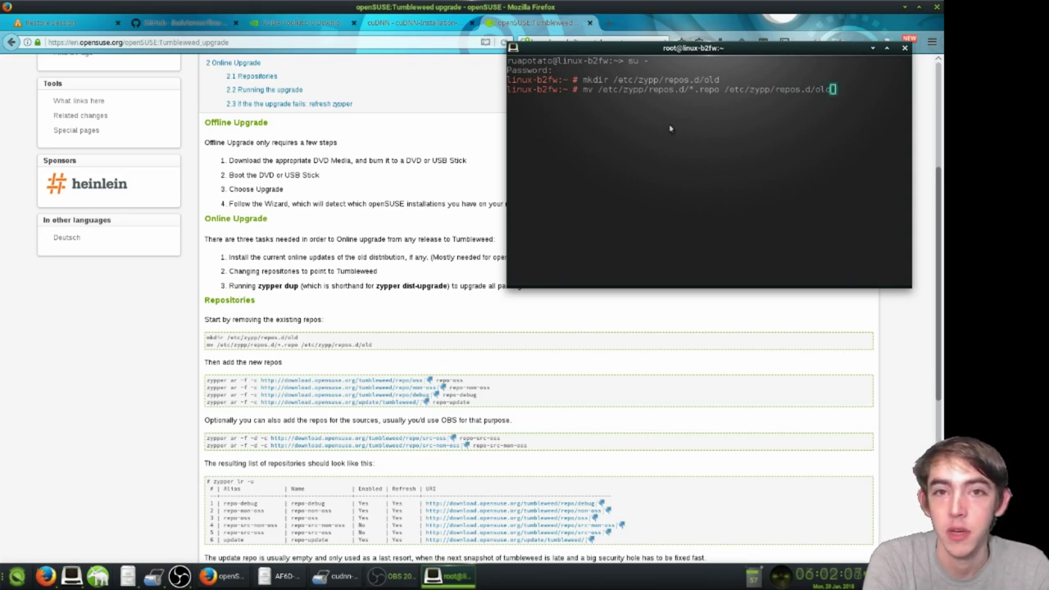
{"action": "key", "text": "Return"}
{"action": "type", "text": "ll"}
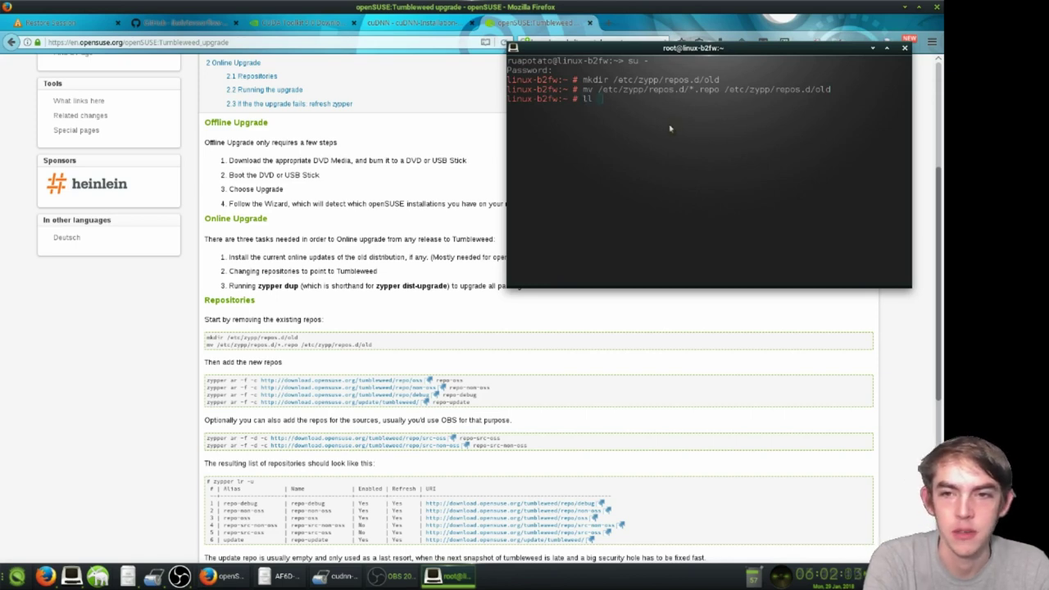
List the old folder and confirm zypper lr shows no repositories defined
{"action": "type", "text": "/etc/zypp/repos.d/old"}
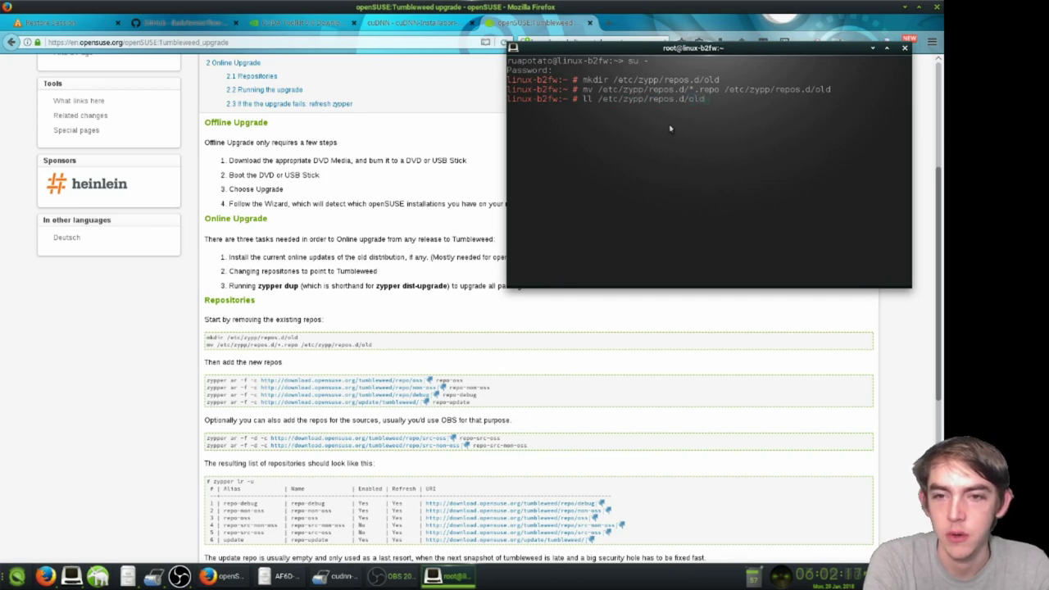
{"action": "key", "text": "Return"}
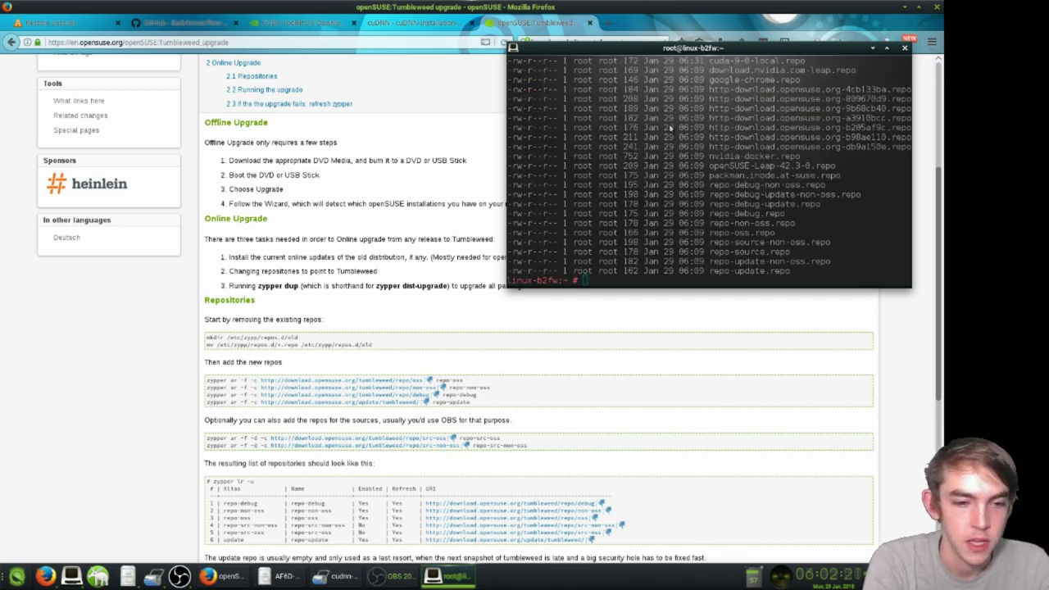
{"action": "type", "text": "zypper "}
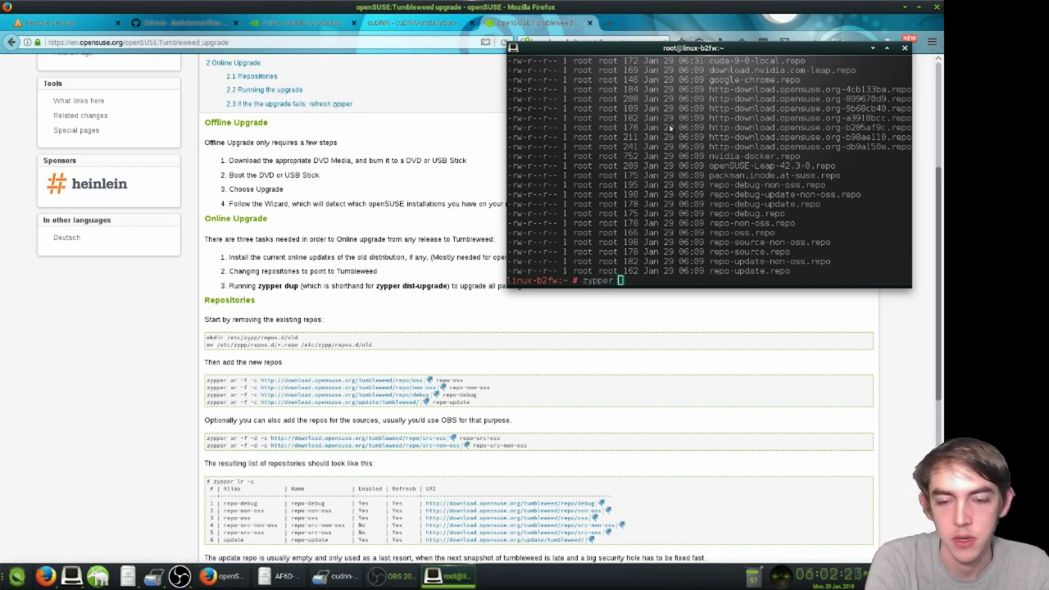
{"action": "type", "text": "lr"}
{"action": "key", "text": "Return"}
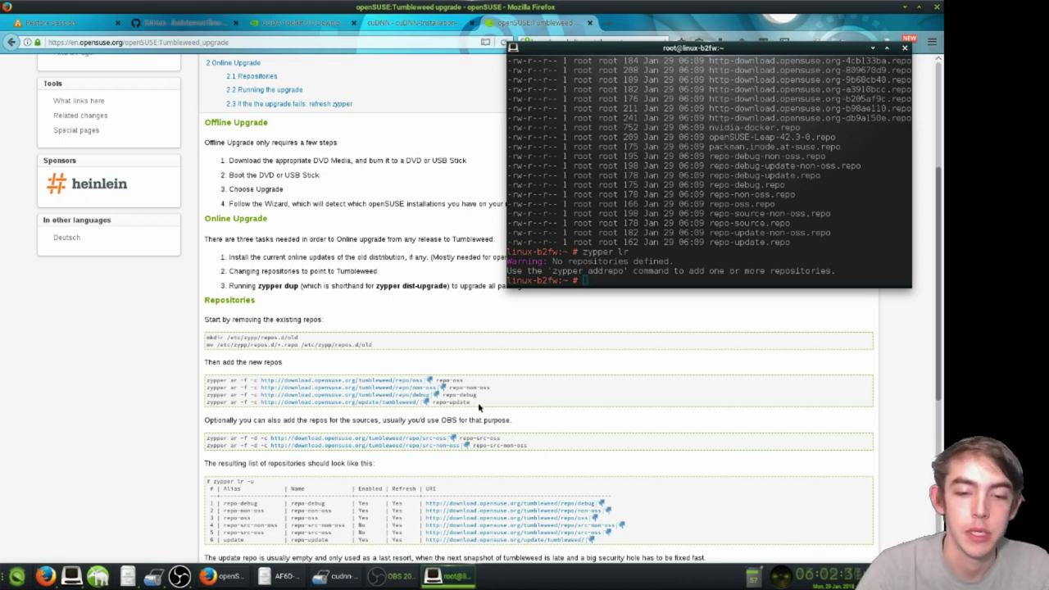
{"action": "left_click_drag", "start_coordinate": [479, 408], "coordinate": [207, 380]}
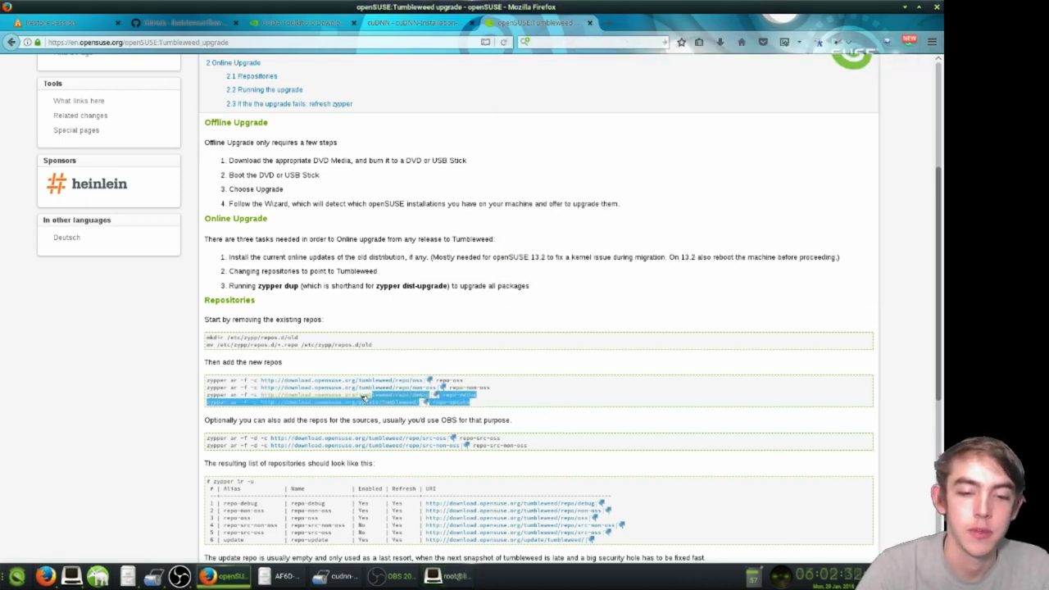
Add the Tumbleweed repo-oss and repo-non-oss repositories using the wiki's zypper ar commands
{"action": "left_click", "coordinate": [301, 382]}
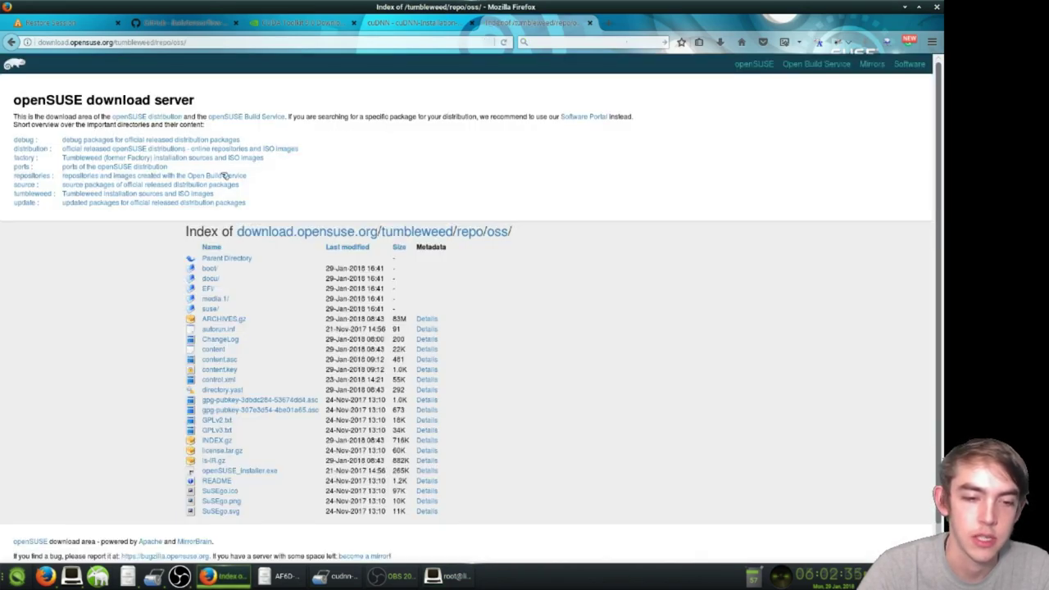
{"action": "left_click", "coordinate": [11, 42]}
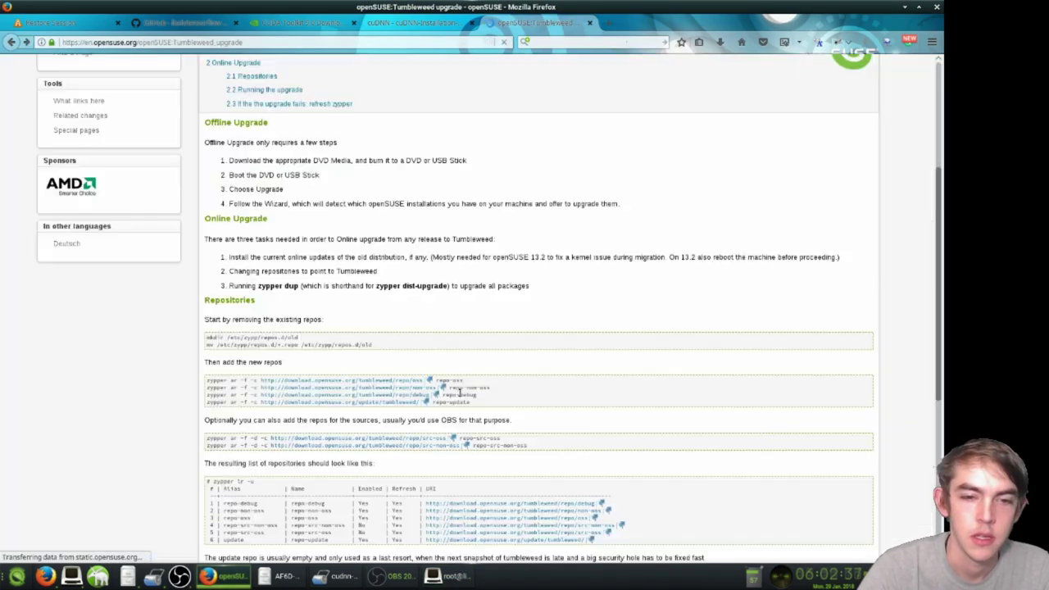
{"action": "left_click_drag", "start_coordinate": [463, 381], "coordinate": [221, 377]}
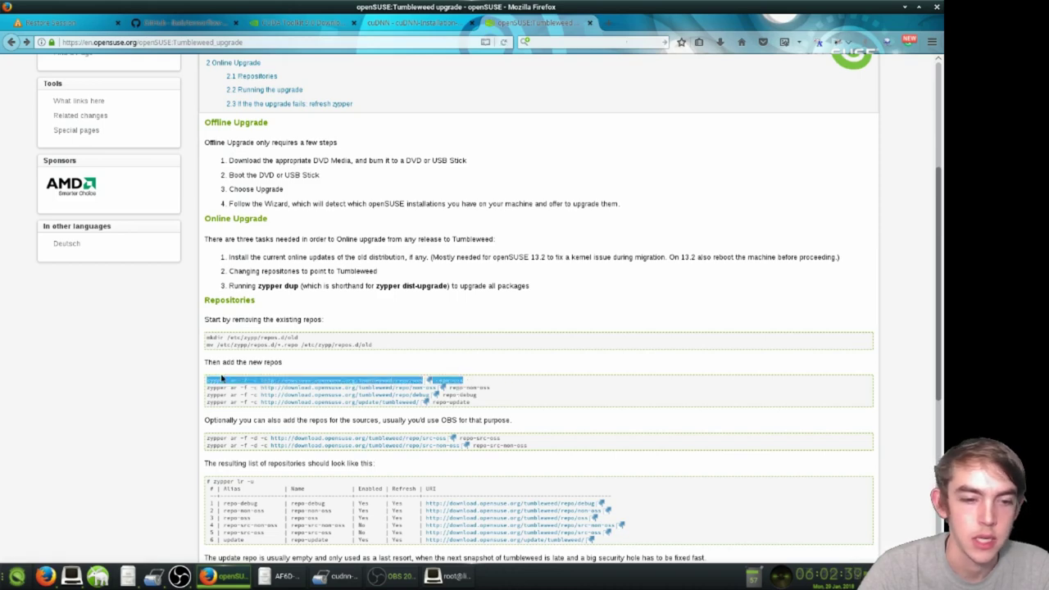
{"action": "key", "text": "alt+Tab"}
{"action": "middle_click", "coordinate": [657, 224]}
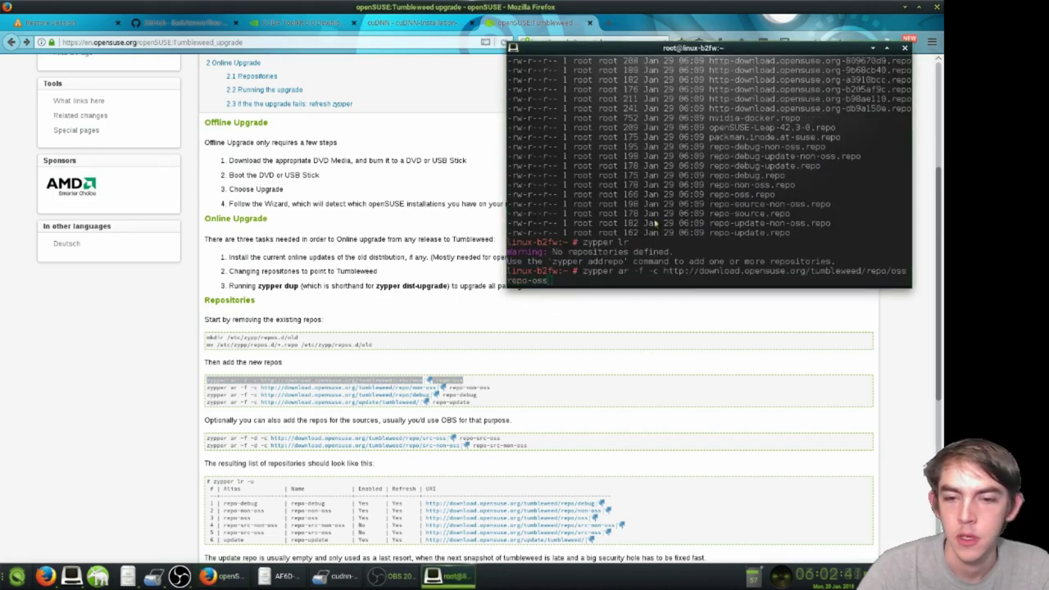
{"action": "key", "text": "Return"}
{"action": "left_click_drag", "start_coordinate": [207, 387], "coordinate": [506, 392]}
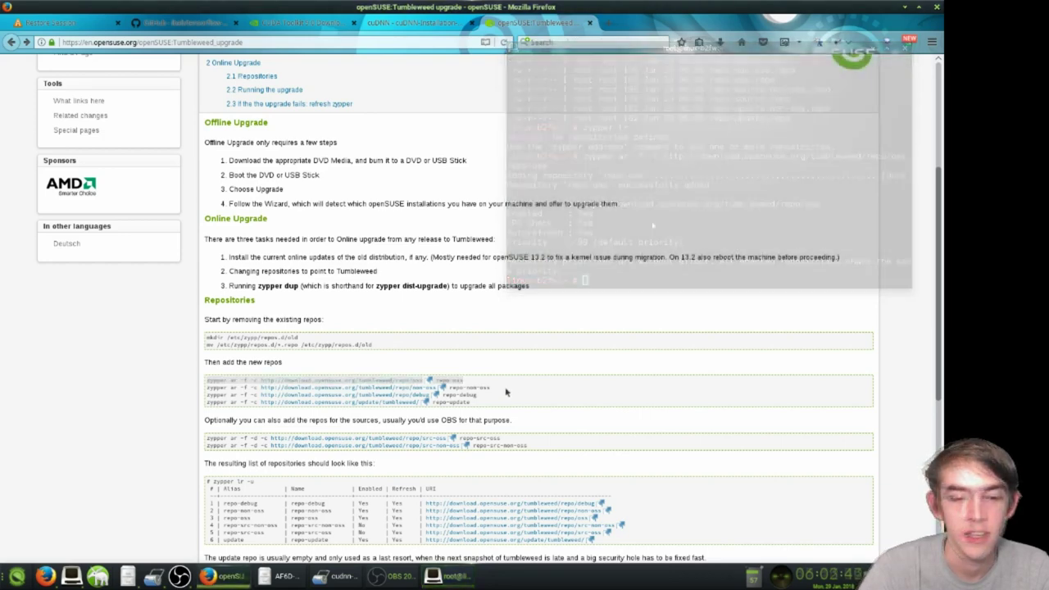
{"action": "key", "text": "alt+Tab"}
{"action": "middle_click", "coordinate": [525, 279]}
{"action": "key", "text": "Return"}
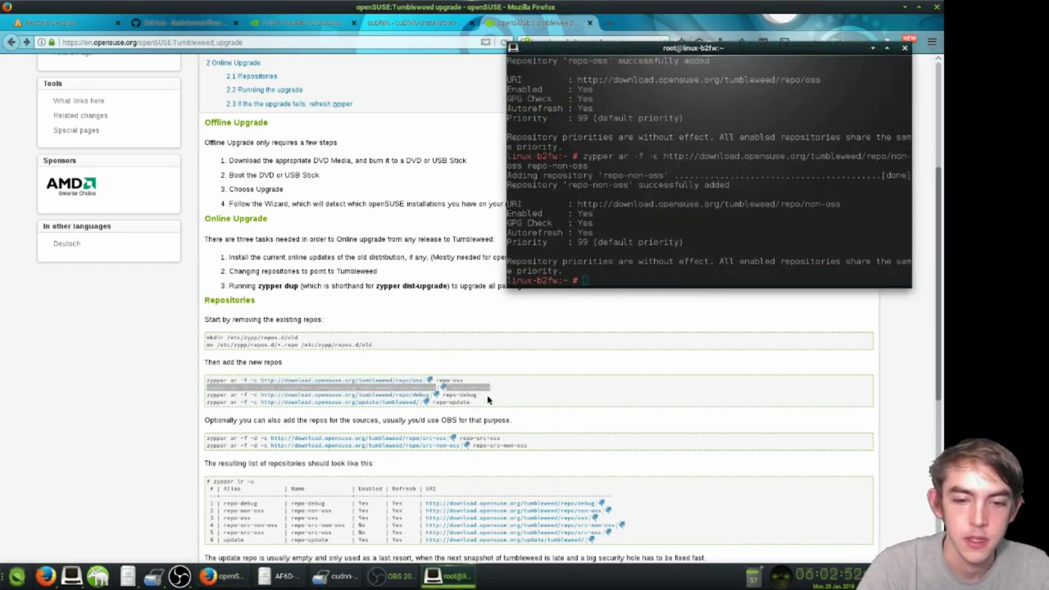
Add the Tumbleweed repo-debug repository from the wiki's zypper ar line
{"action": "left_click_drag", "start_coordinate": [477, 395], "coordinate": [207, 396]}
{"action": "left_click", "coordinate": [452, 577]}
{"action": "middle_click", "coordinate": [643, 168]}
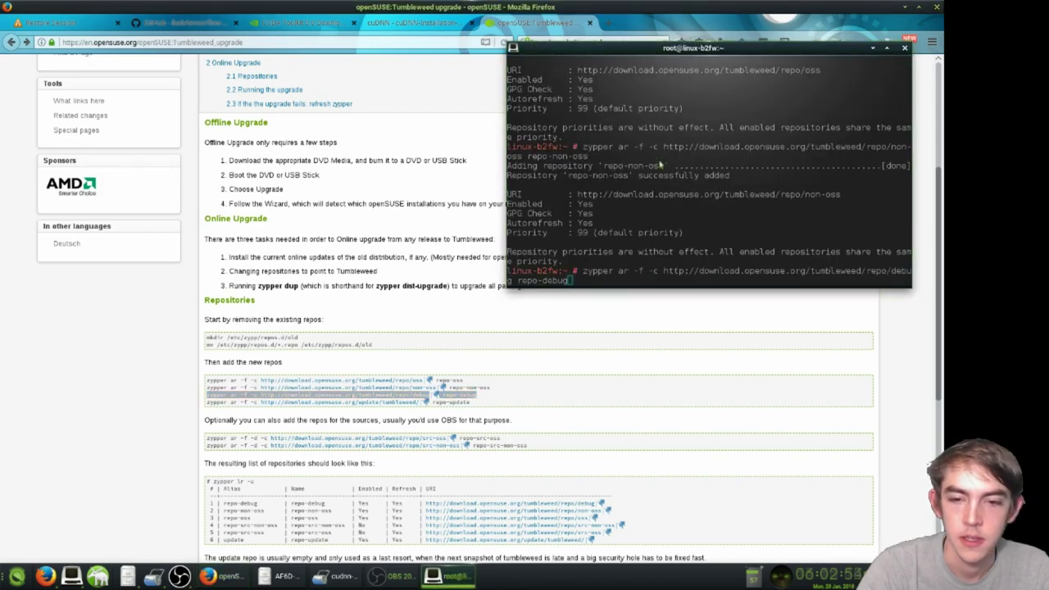
{"action": "key", "text": "Return"}
{"action": "left_click_drag", "start_coordinate": [471, 401], "coordinate": [208, 402]}
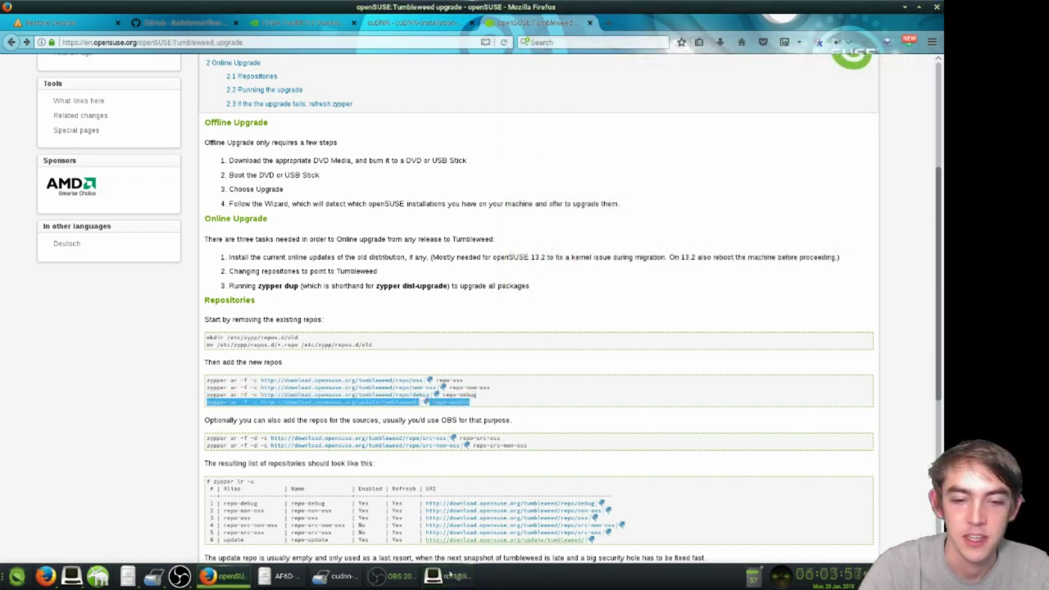
{"action": "left_click", "coordinate": [452, 576]}
{"action": "middle_click", "coordinate": [675, 228]}
{"action": "key", "text": "Return"}
Add the Tumbleweed repo-update repository from the wiki's zypper ar line
{"action": "left_click", "coordinate": [675, 227], "text": "ctrl"}
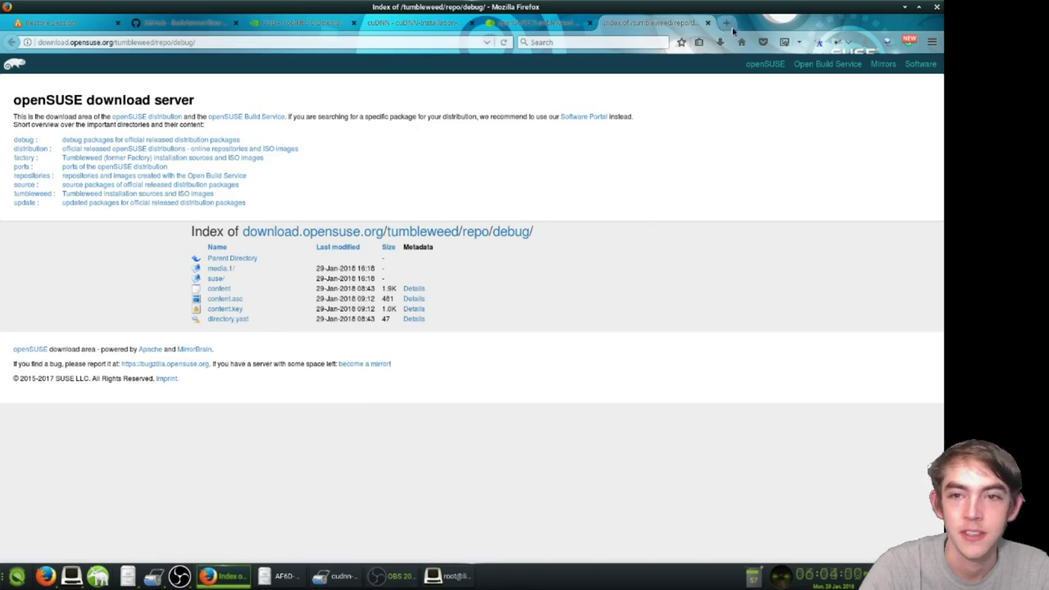
{"action": "left_click", "coordinate": [708, 22]}
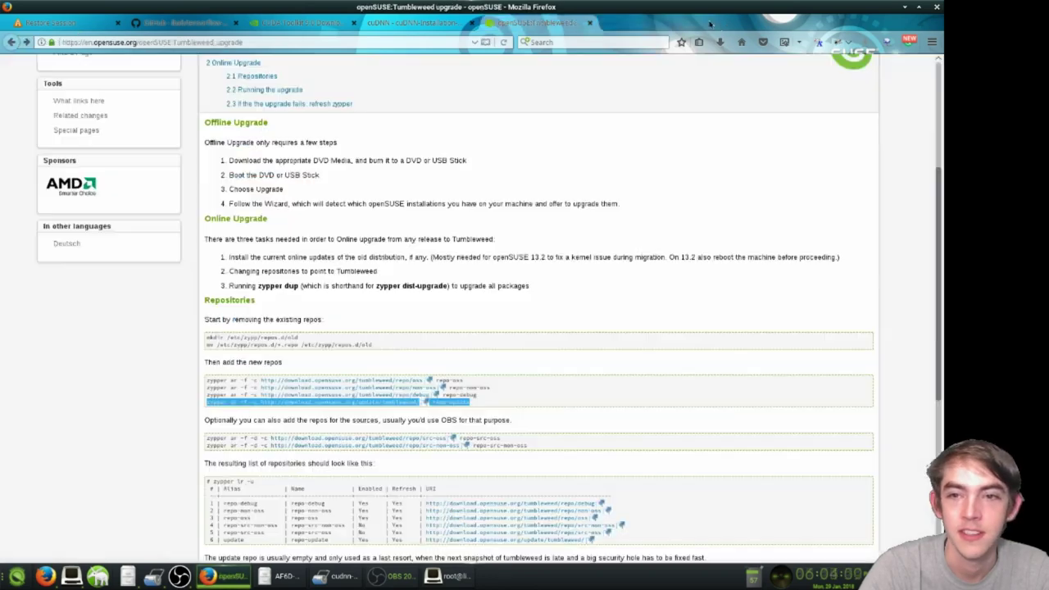
{"action": "left_click", "coordinate": [905, 7]}
{"action": "middle_click", "coordinate": [623, 162]}
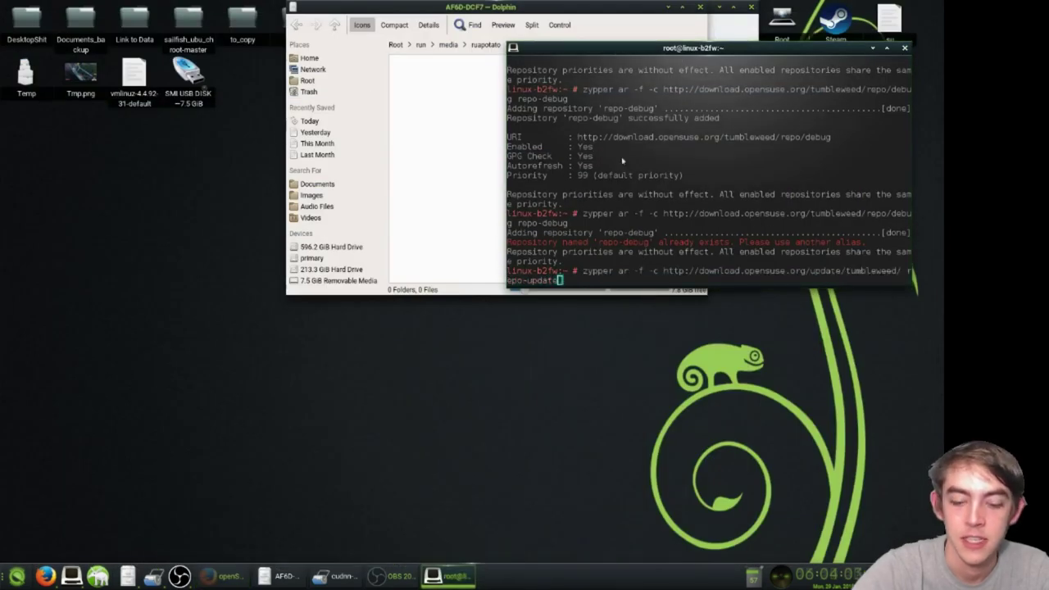
{"action": "key", "text": "Return"}
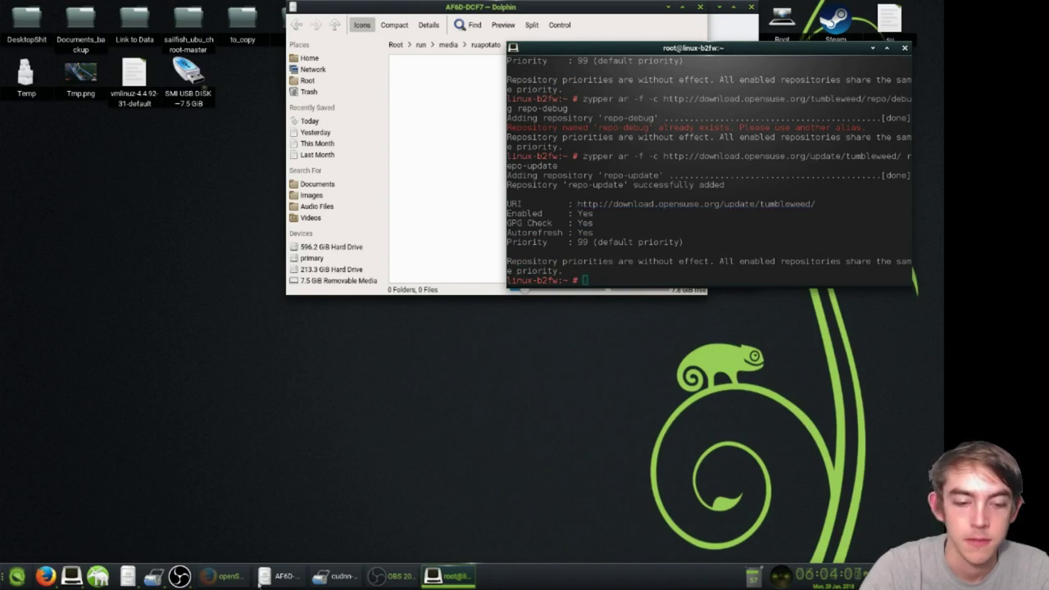
{"action": "left_click", "coordinate": [223, 576]}
{"action": "left_click", "coordinate": [449, 578]}
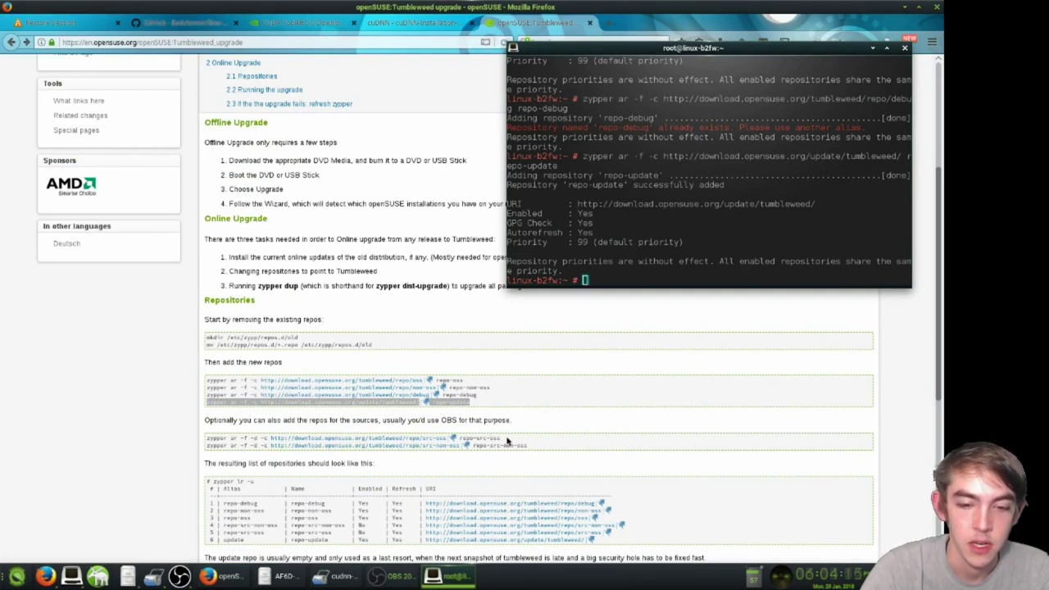
Add the disabled repo-src-oss and repo-src-non-oss repositories via the wiki's 'zypper ar -f -d -c' lines
{"action": "left_click_drag", "start_coordinate": [503, 440], "coordinate": [207, 438]}
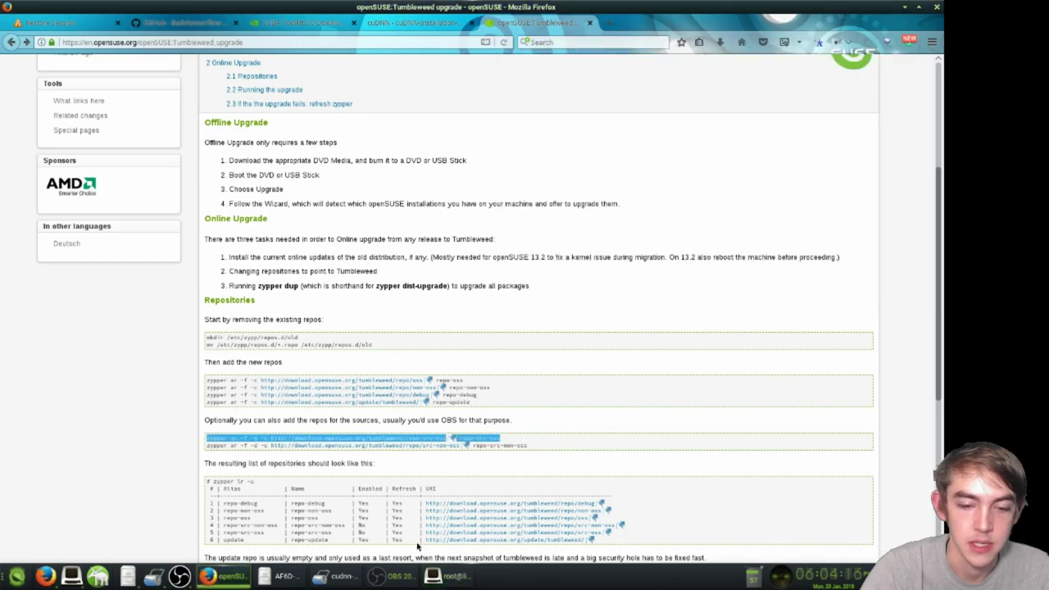
{"action": "left_click", "coordinate": [449, 577]}
{"action": "middle_click", "coordinate": [686, 212]}
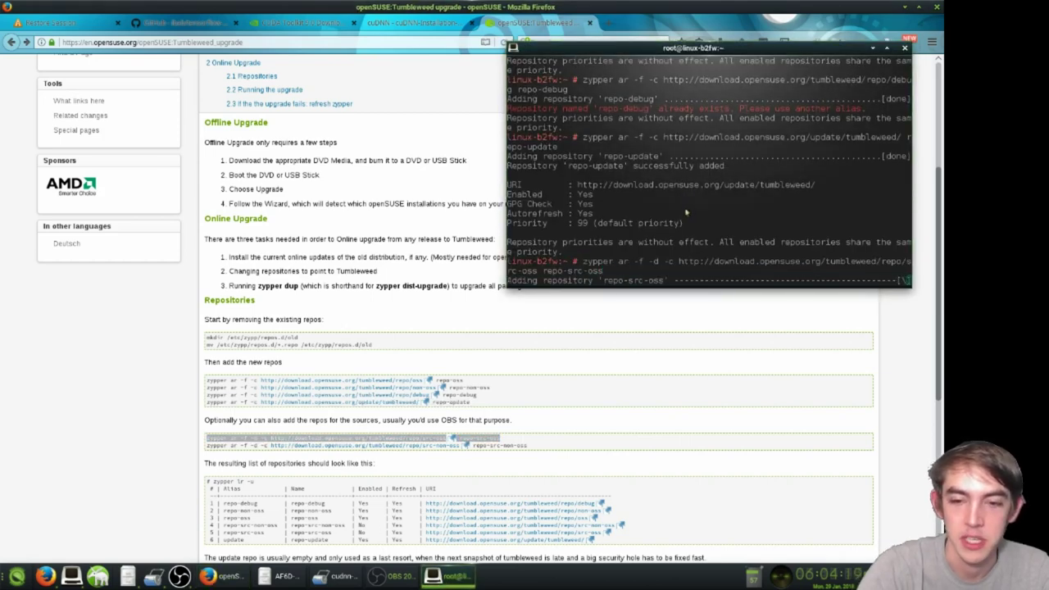
{"action": "key", "text": "Return"}
{"action": "double_click", "coordinate": [499, 446]}
{"action": "triple_click", "coordinate": [499, 446]}
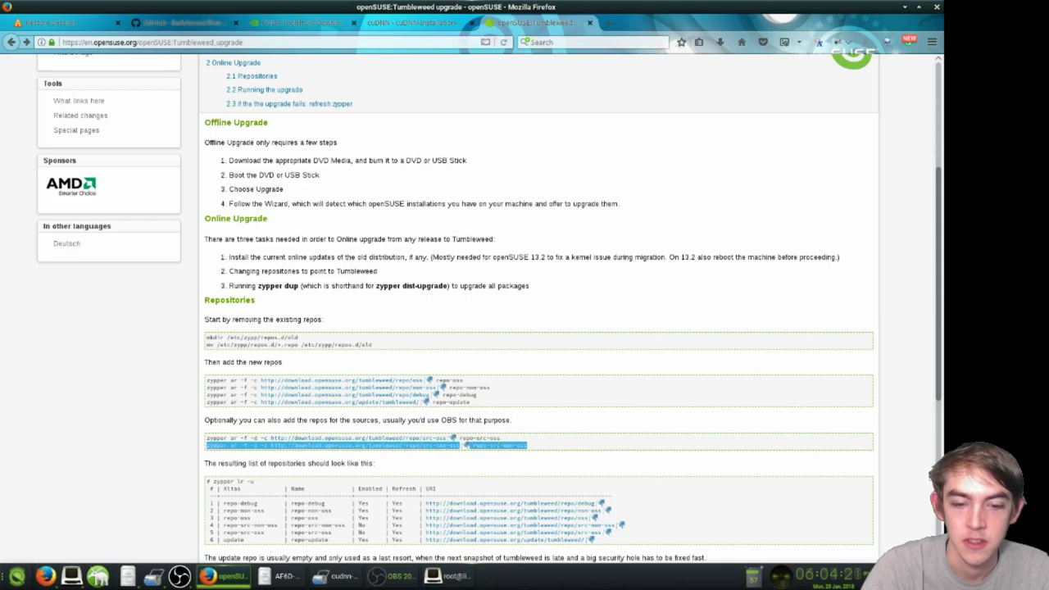
{"action": "left_click", "coordinate": [449, 578]}
{"action": "middle_click", "coordinate": [687, 170]}
{"action": "key", "text": "Return"}
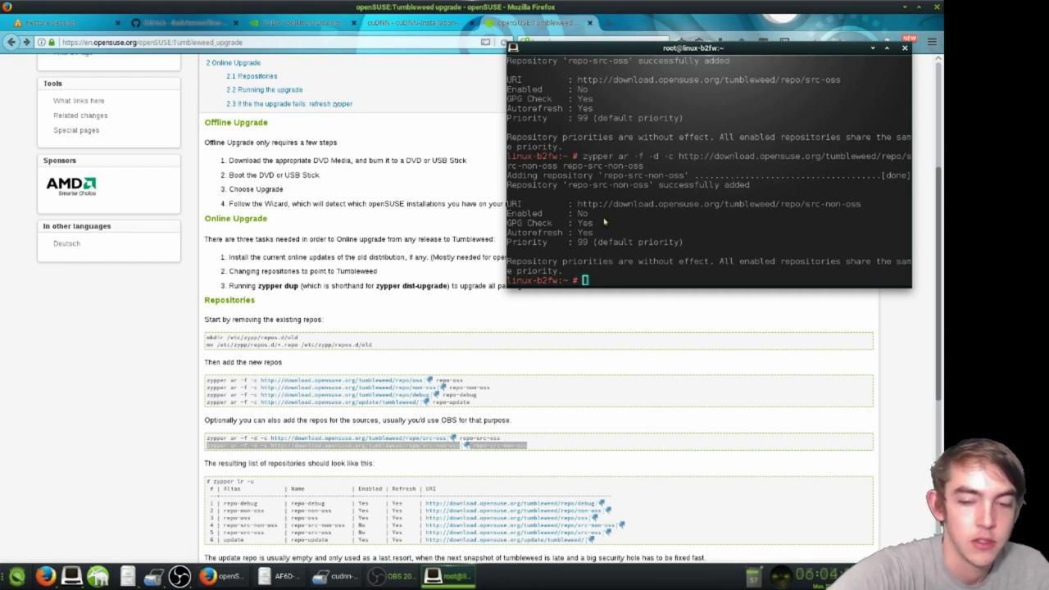
Show all six repositories with 'zypper lr --uri' in a maximized Konsole, moving Firefox aside
{"action": "type", "text": "zypper lr"}
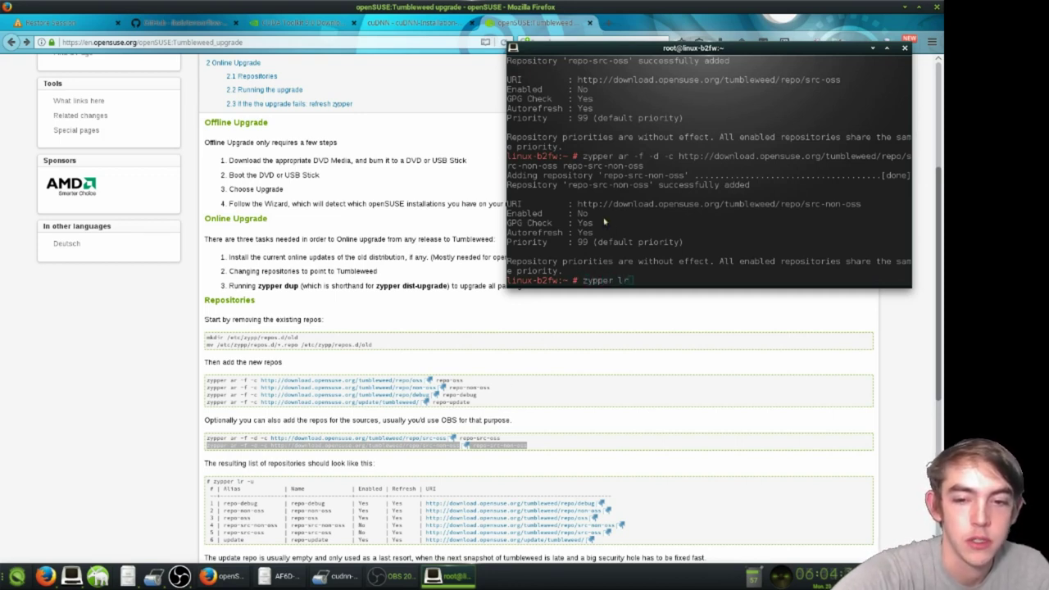
{"action": "type", "text": " --"}
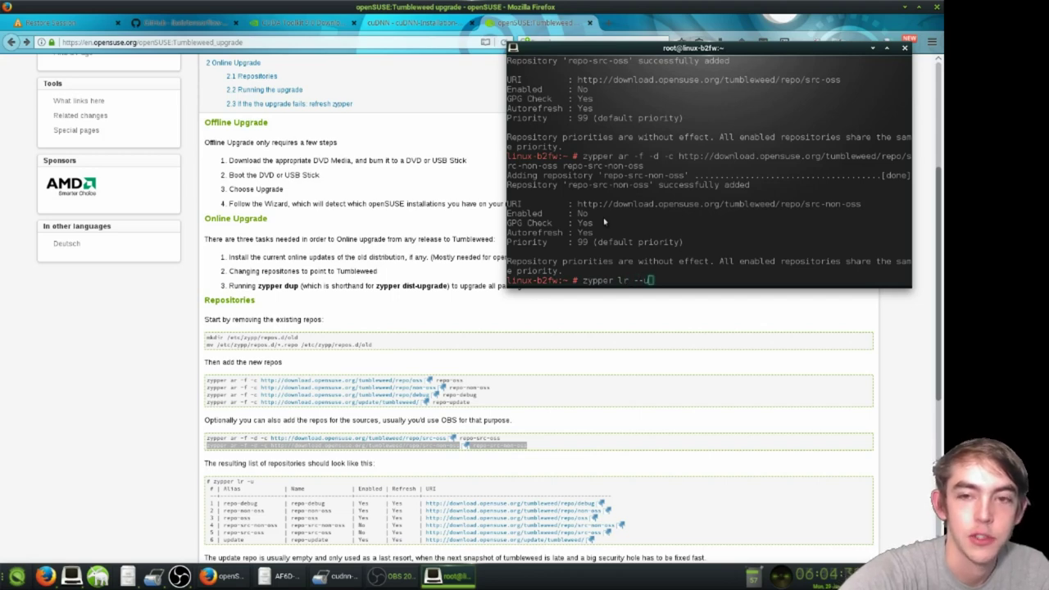
{"action": "type", "text": "uri"}
{"action": "key", "text": "Return"}
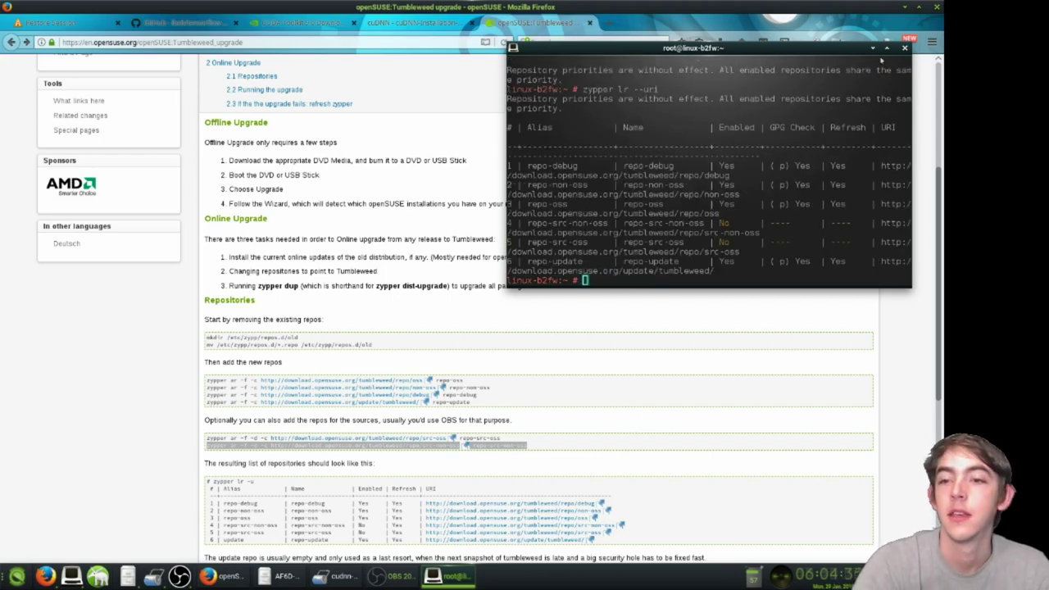
{"action": "left_click", "coordinate": [886, 49]}
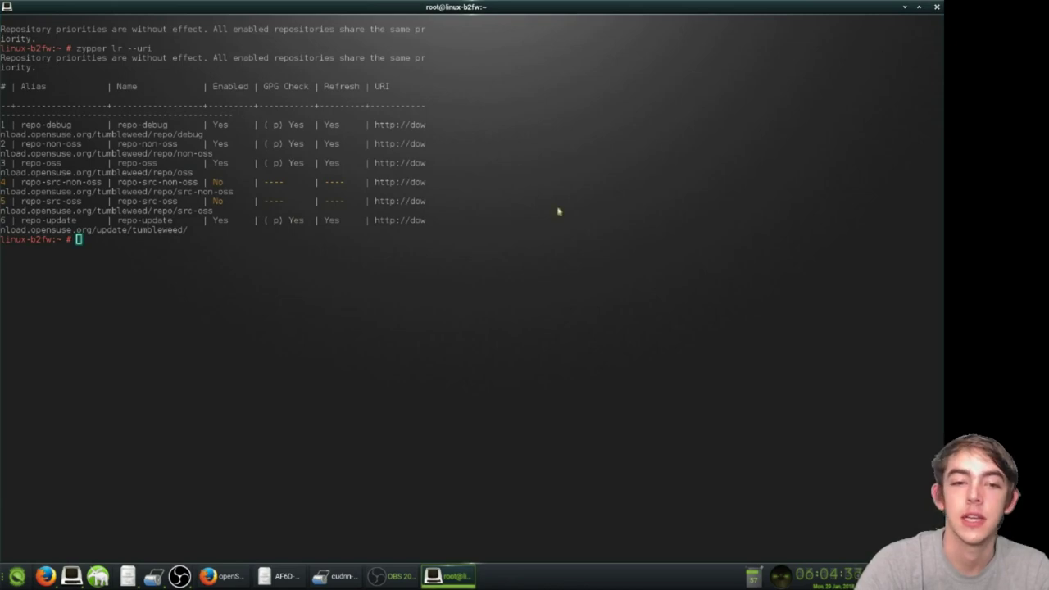
{"action": "key", "text": "Up"}
{"action": "key", "text": "Return"}
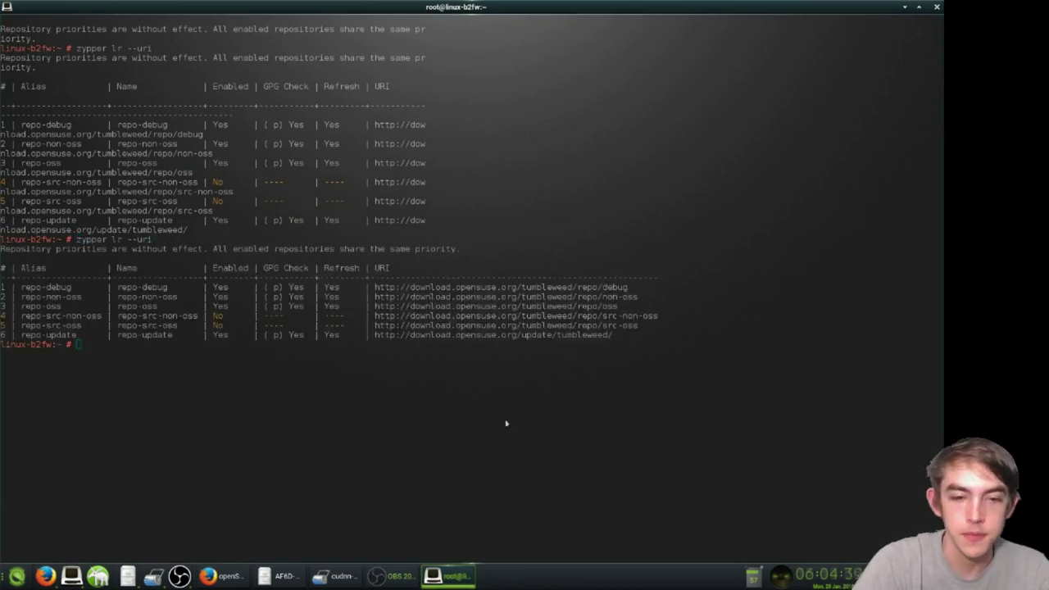
{"action": "key", "text": "alt+Tab"}
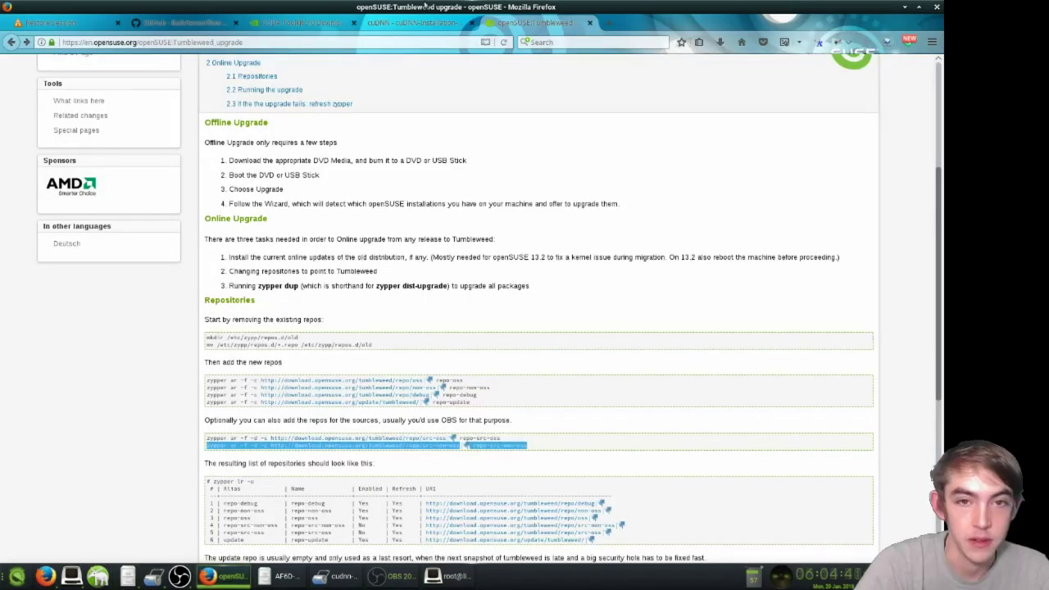
{"action": "key", "text": "alt+F7"}
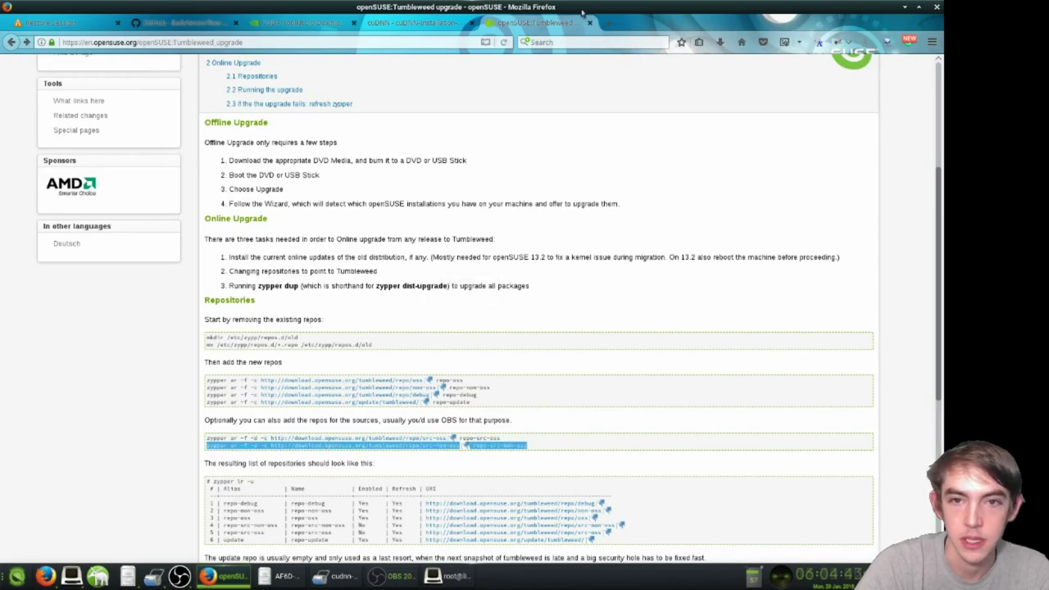
{"action": "mouse_move", "coordinate": [642, 279]}
{"action": "left_mouse_down"}
{"action": "mouse_move", "coordinate": [158, 358]}
{"action": "mouse_move", "coordinate": [156, 322]}
{"action": "left_mouse_up"}
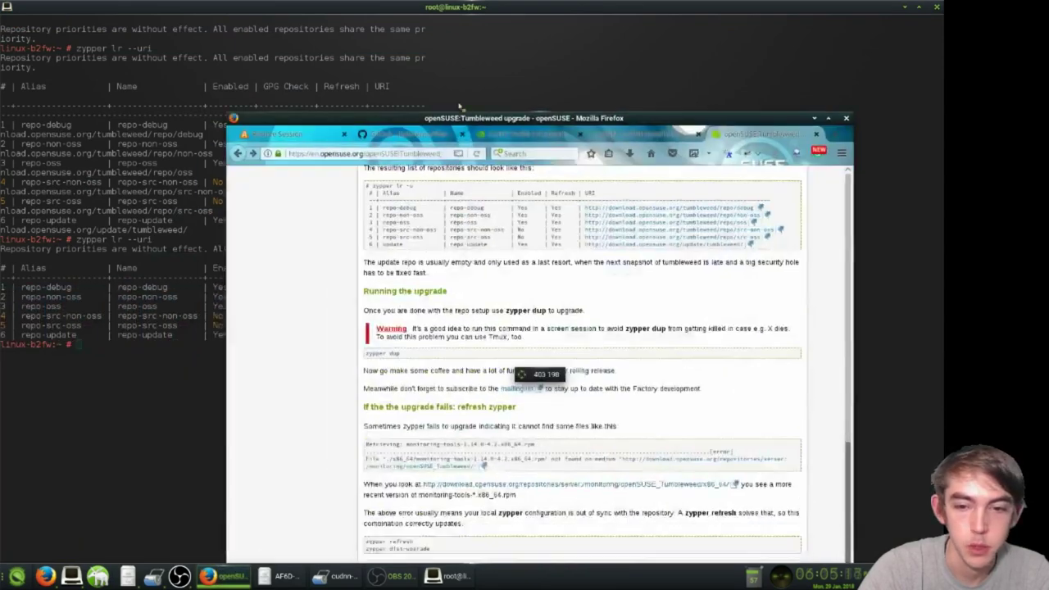
Copy the Tumbleweed Packman command from the OBS Studio wiki's openSUSE Installation section into Konsole
{"action": "left_click_drag", "start_coordinate": [156, 322], "coordinate": [503, 10]}
{"action": "key", "text": "ctrl+Tab"}
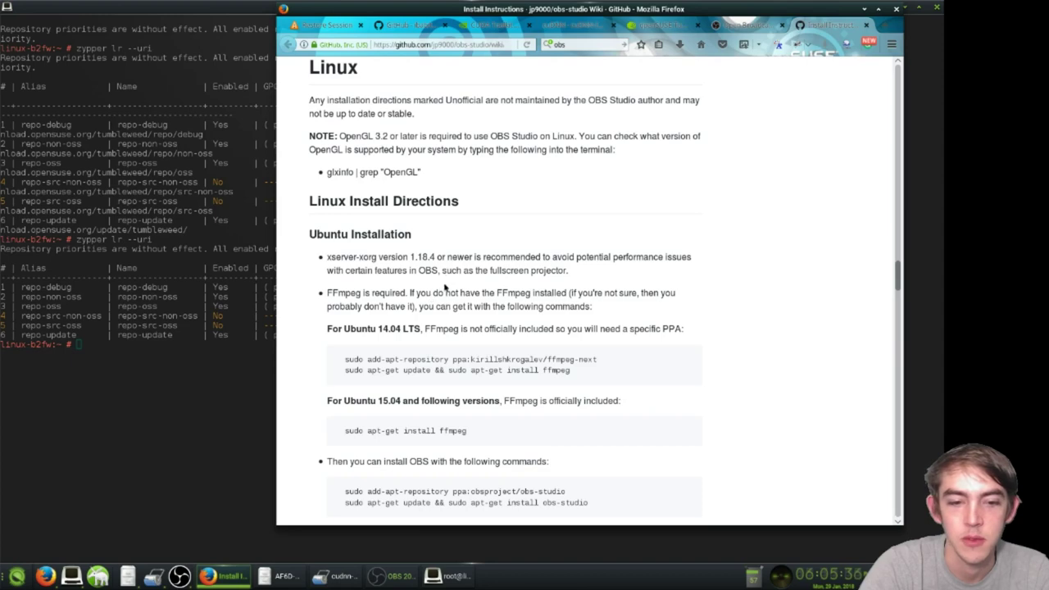
{"action": "scroll", "coordinate": [446, 286], "scroll_direction": "down", "scroll_amount": 5}
{"action": "scroll", "coordinate": [455, 288], "scroll_direction": "down", "scroll_amount": 2}
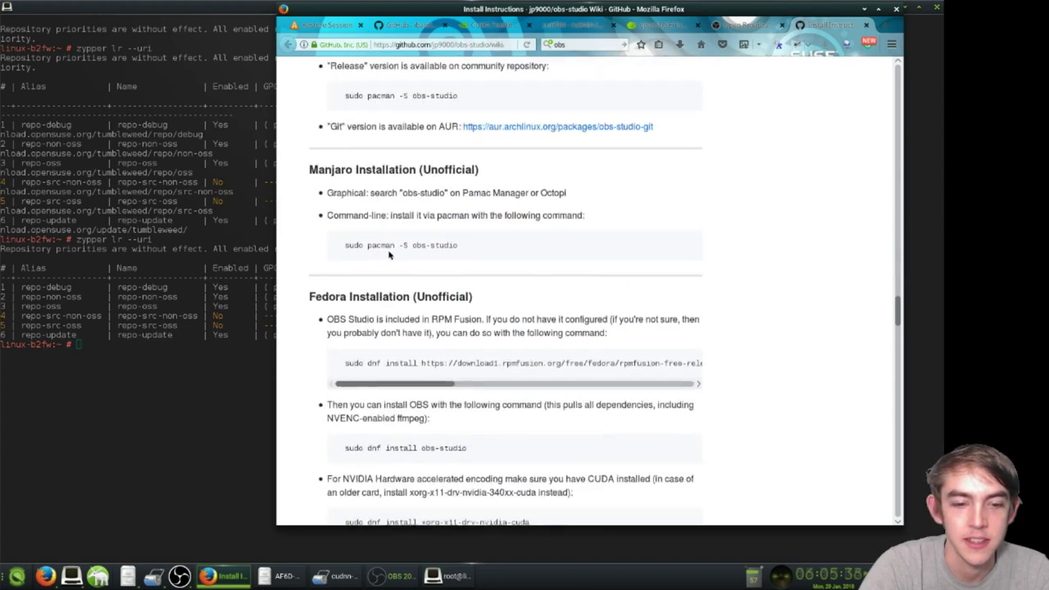
{"action": "scroll", "coordinate": [389, 255], "scroll_direction": "down", "scroll_amount": 2}
{"action": "scroll", "coordinate": [390, 259], "scroll_direction": "down", "scroll_amount": 6}
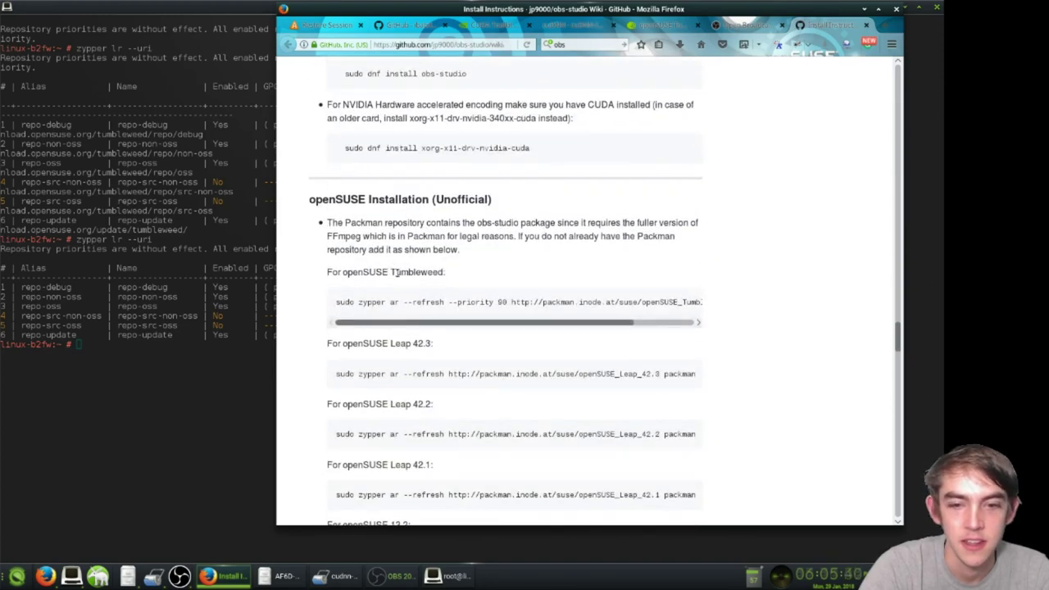
{"action": "left_click_drag", "start_coordinate": [497, 328], "coordinate": [585, 332]}
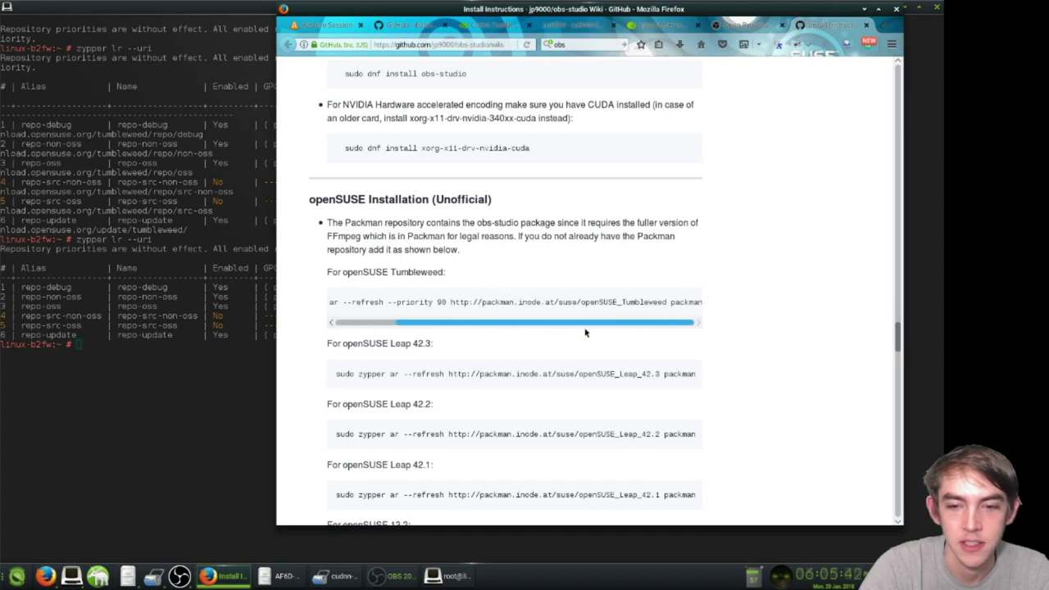
{"action": "triple_click", "coordinate": [600, 302]}
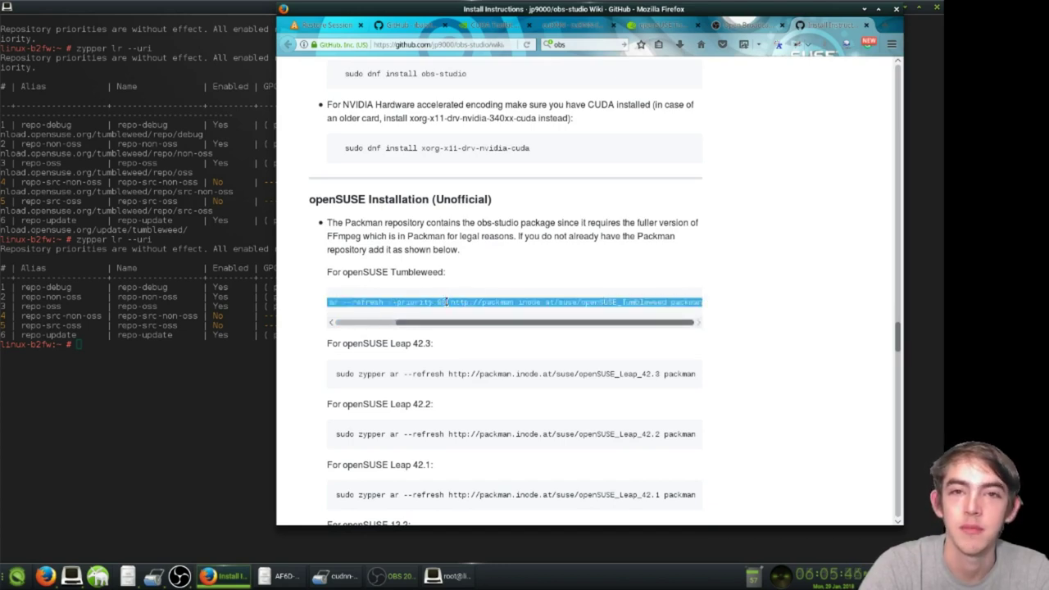
{"action": "left_click_drag", "start_coordinate": [494, 328], "coordinate": [345, 329]}
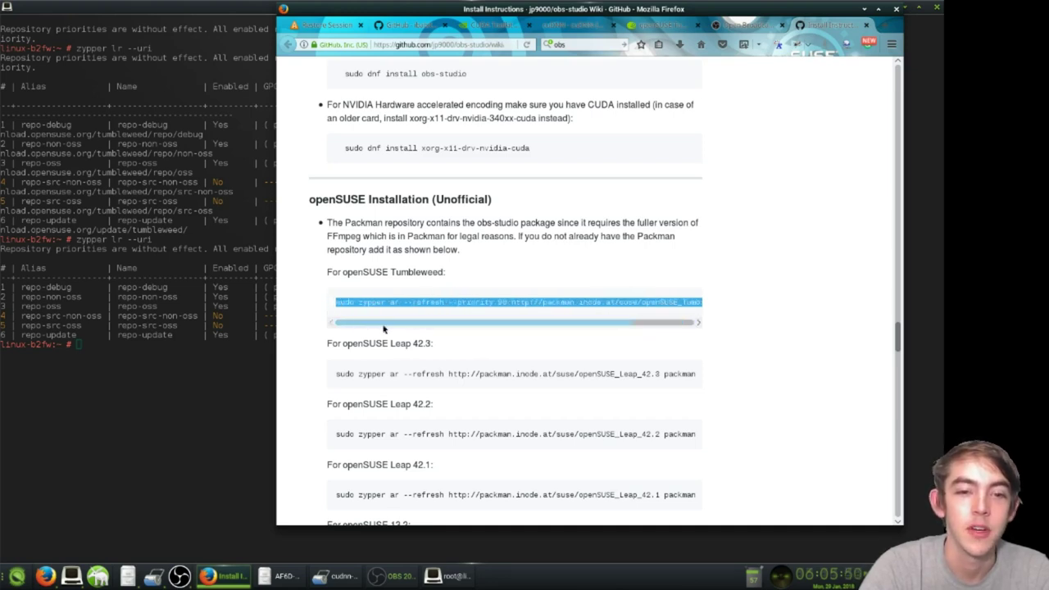
{"action": "left_click", "coordinate": [200, 274]}
{"action": "type", "text": "sudo zypper ar --refresh --priority 90 http://packman.inode.at/suse/openSUSE_Tumbleweed packman"}
Add the Packman repository with priority 90, then read the wiki's warning about running upgrades in screen
{"action": "key", "text": "Return"}
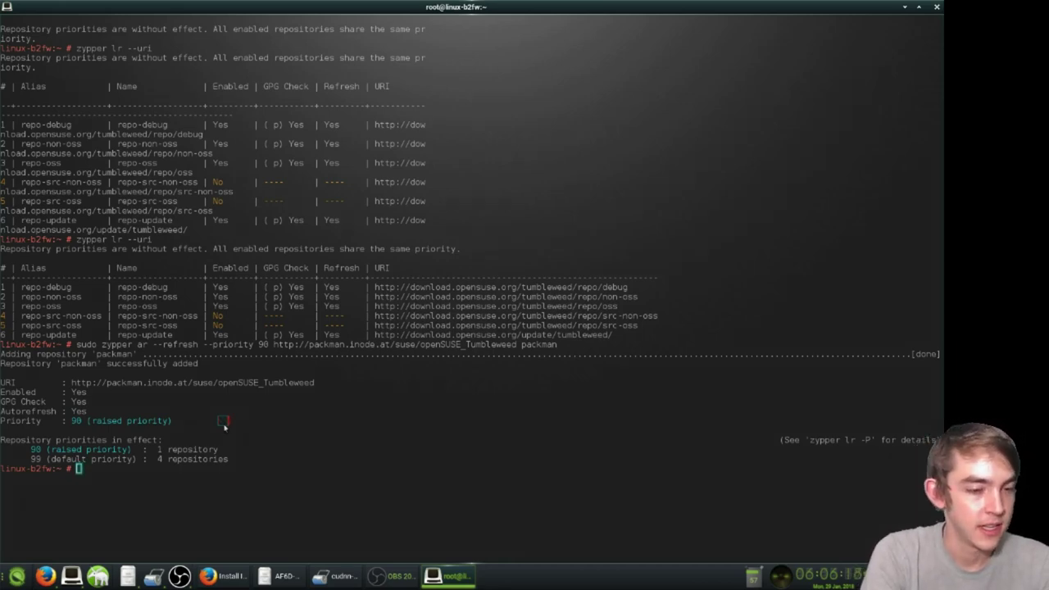
{"action": "left_click", "coordinate": [217, 576]}
{"action": "left_click_drag", "start_coordinate": [574, 334], "coordinate": [425, 326]}
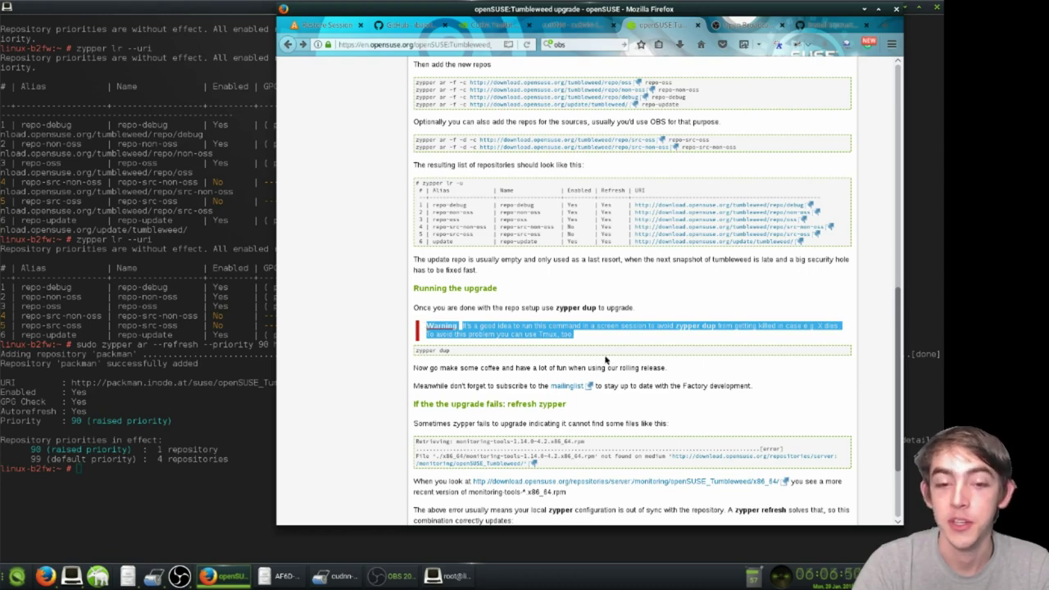
{"action": "left_click", "coordinate": [182, 233]}
Run zypper dup and choose solution 2, deinstalling mate-calc-lang
{"action": "type", "text": "zypper"}
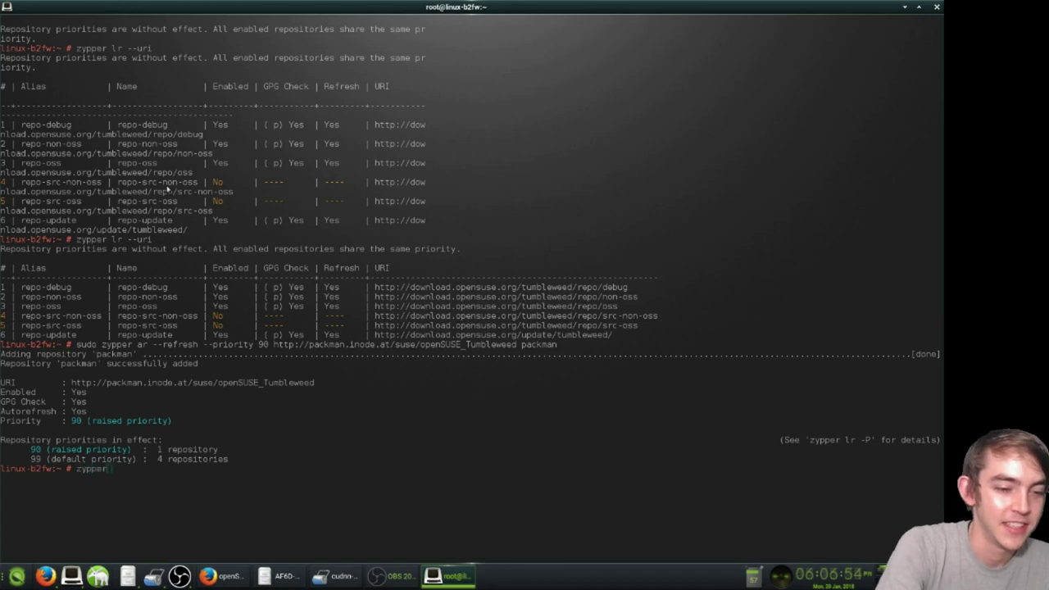
{"action": "type", "text": " put"}
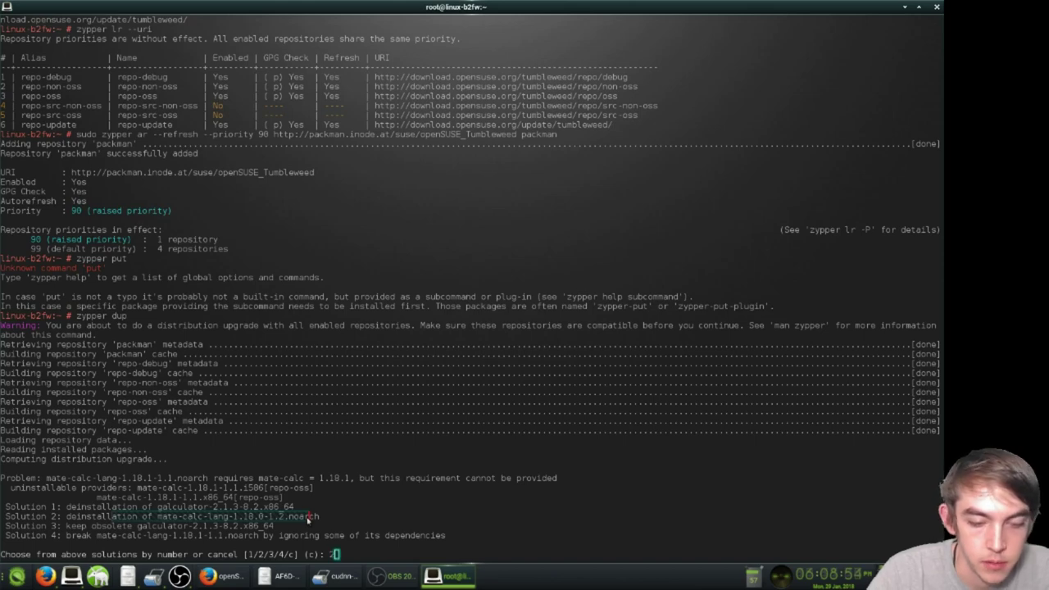
{"action": "type", "text": "2"}
{"action": "key", "text": "Return"}
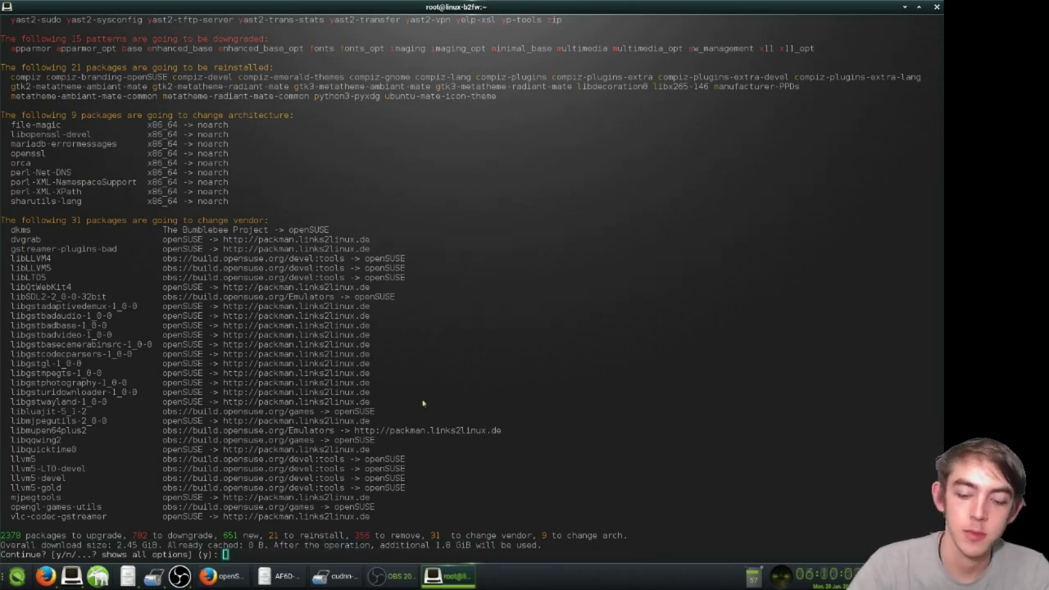
Confirm the 2378-package upgrade and accept both licenses, including the Adobe ICC profiles
{"action": "key", "text": "Return"}
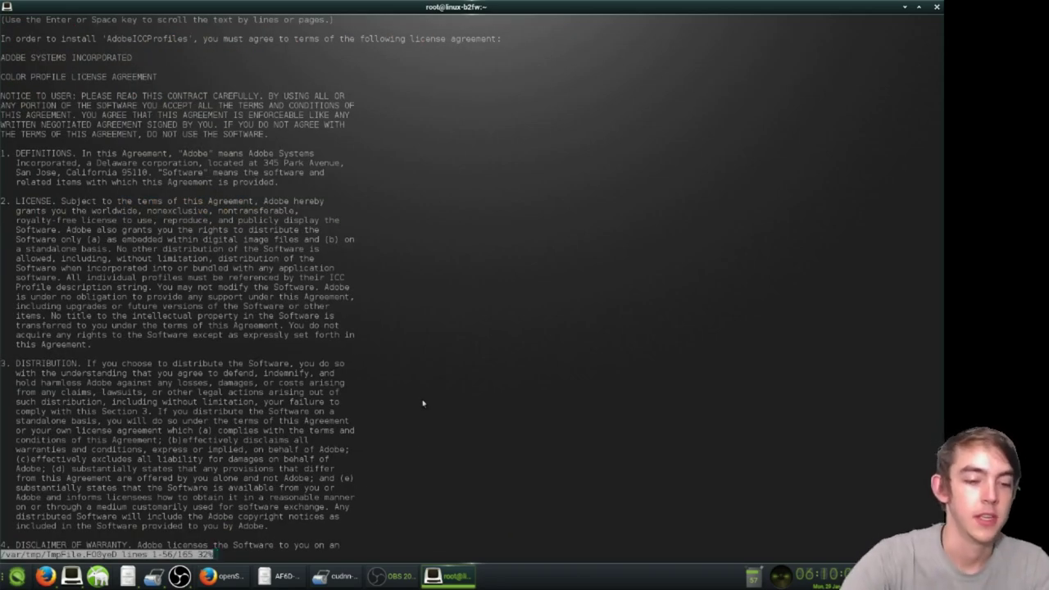
{"action": "type", "text": "q"}
{"action": "type", "text": "ye"}
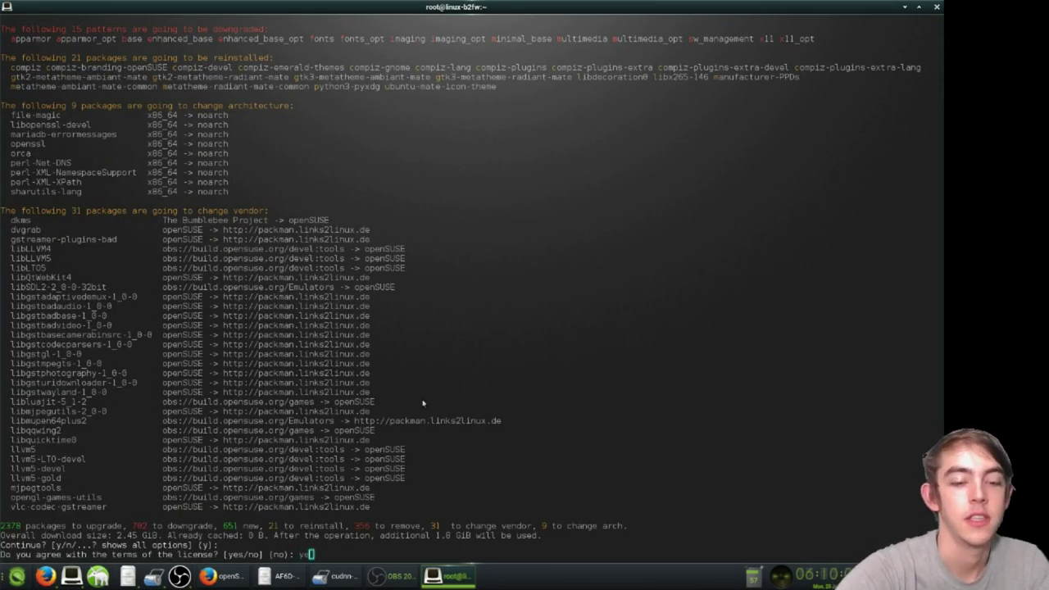
{"action": "type", "text": "s"}
{"action": "key", "text": "Return"}
{"action": "type", "text": "q"}
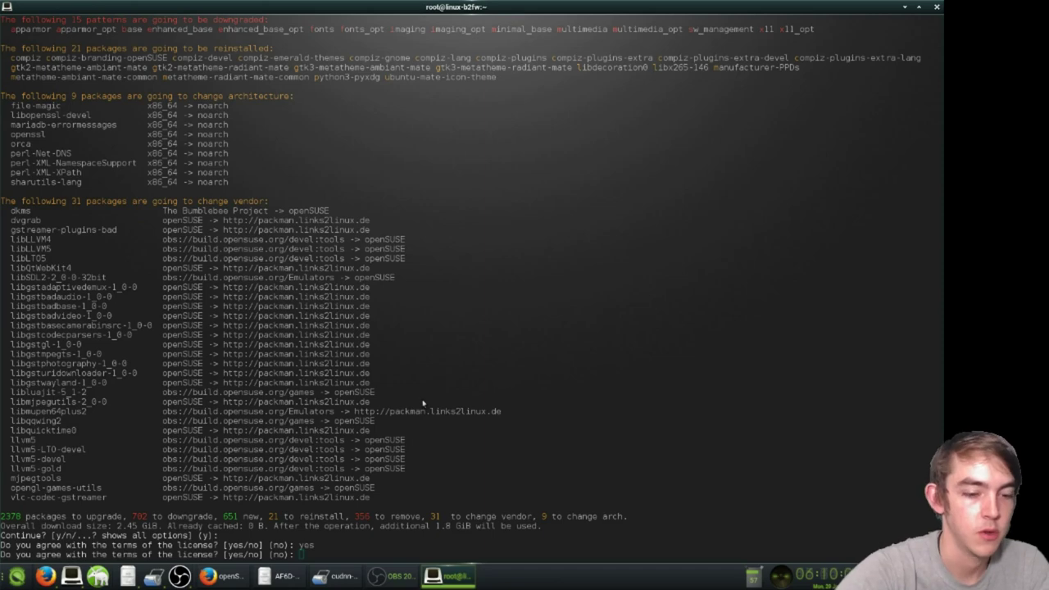
{"action": "type", "text": "yes"}
{"action": "key", "text": "Return"}
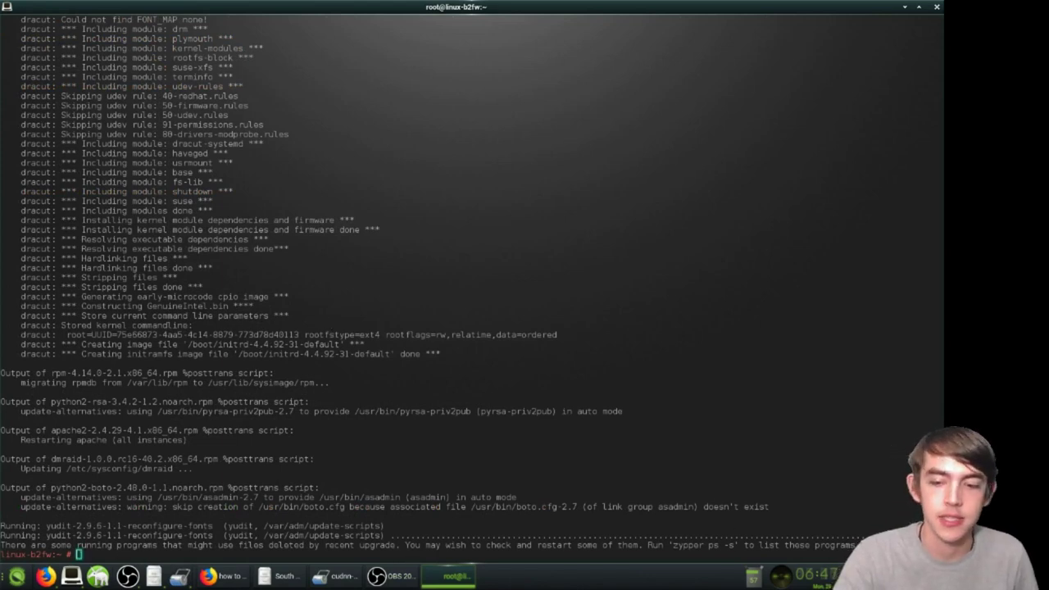
{"action": "left_click_drag", "start_coordinate": [891, 519], "coordinate": [2, 524]}
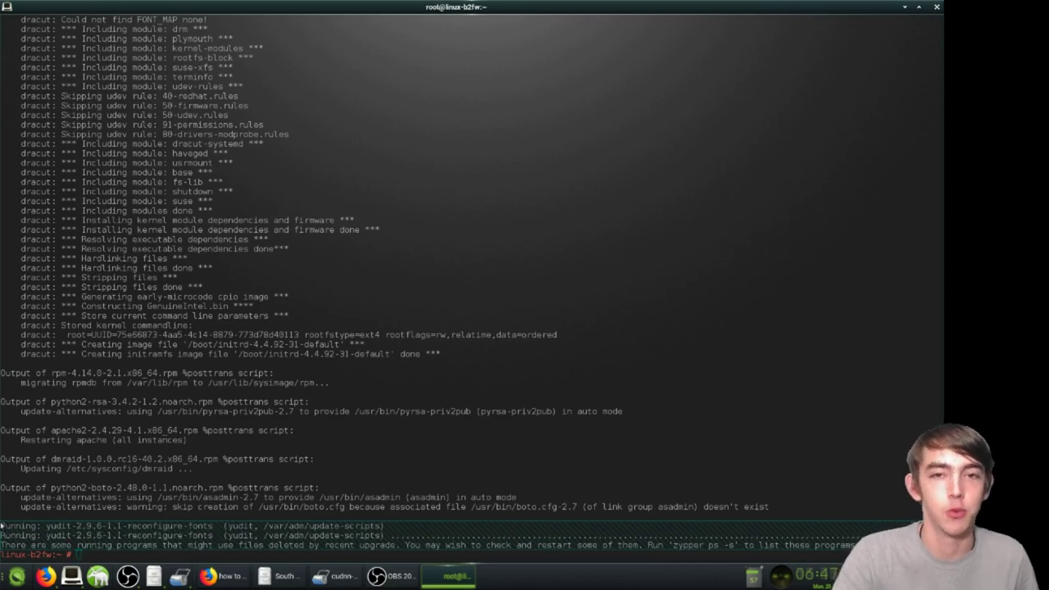
{"action": "left_click_drag", "start_coordinate": [1, 525], "coordinate": [2, 365]}
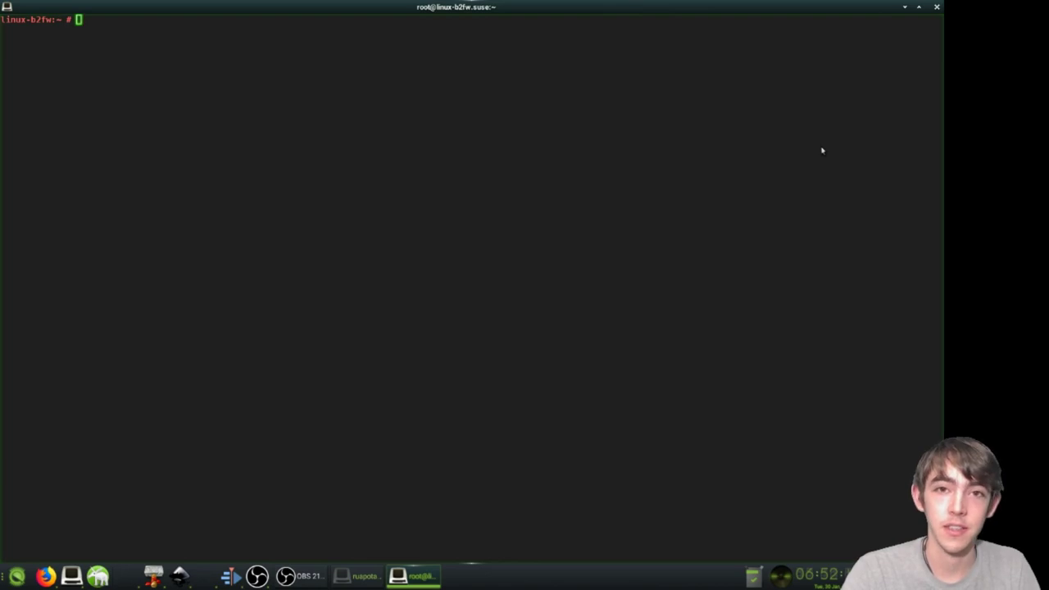
Launch YaST and start Software Management
{"action": "type", "text": "y"}
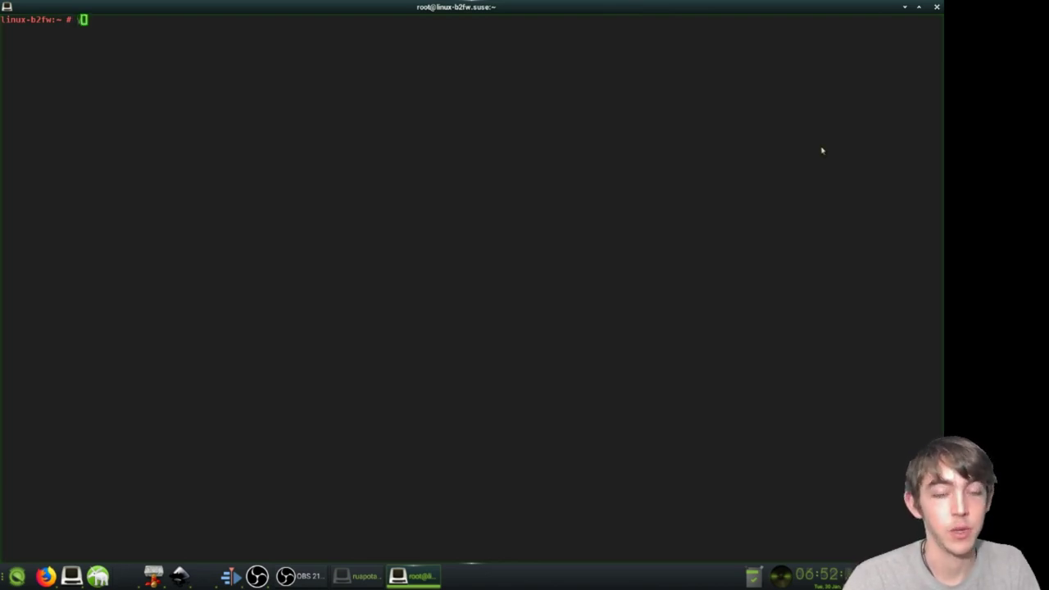
{"action": "type", "text": "ast"}
{"action": "key", "text": "Return"}
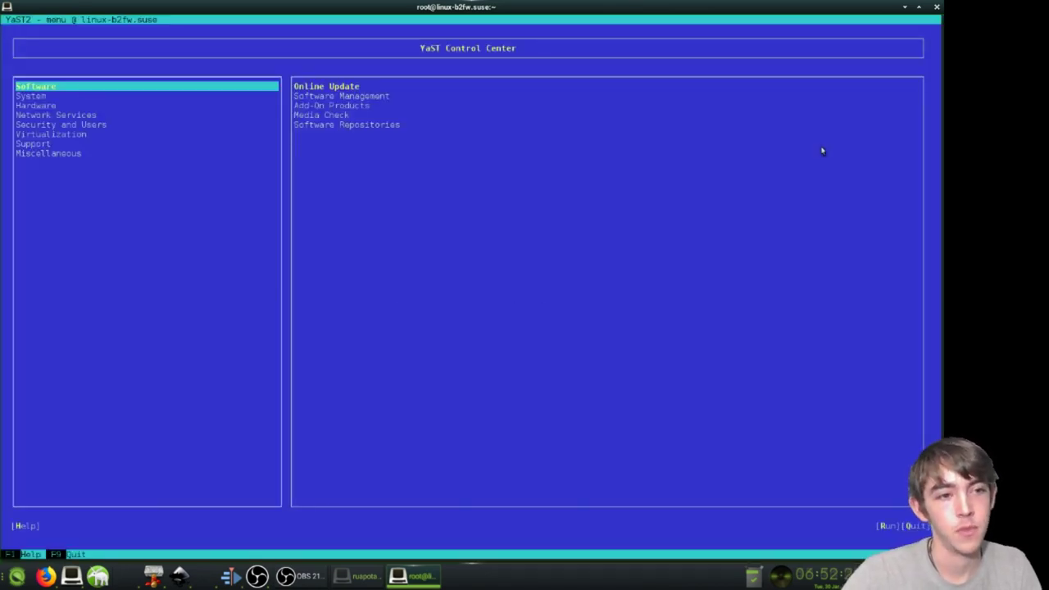
{"action": "key", "text": "Tab"}
{"action": "key", "text": "Down"}
{"action": "key", "text": "Return"}
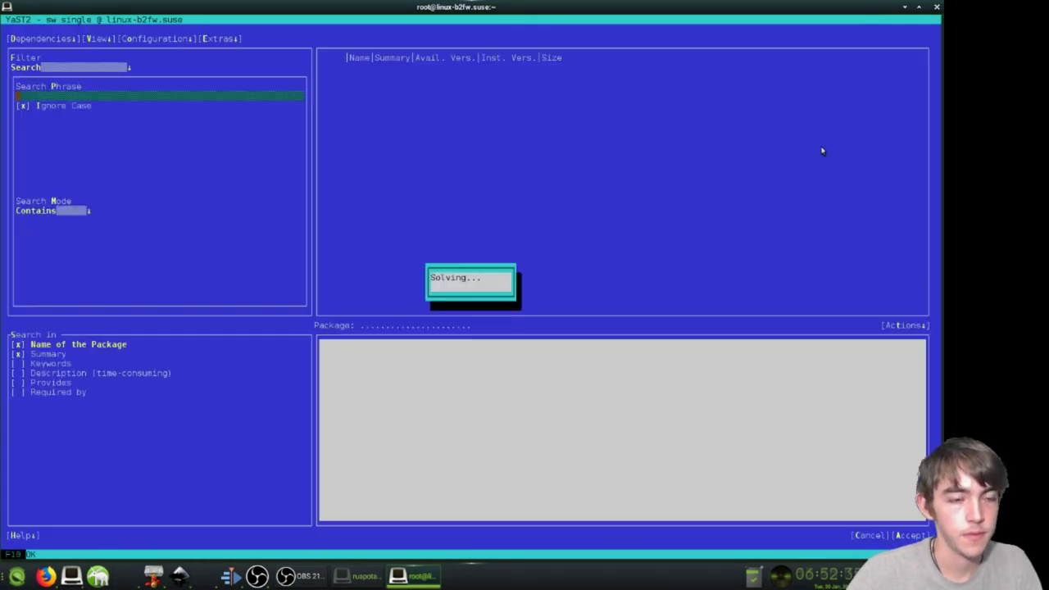
Filter packages by the NVIDIA repository and mark nvidia-computeG04 for update
{"action": "key", "text": "shift+Tab"}
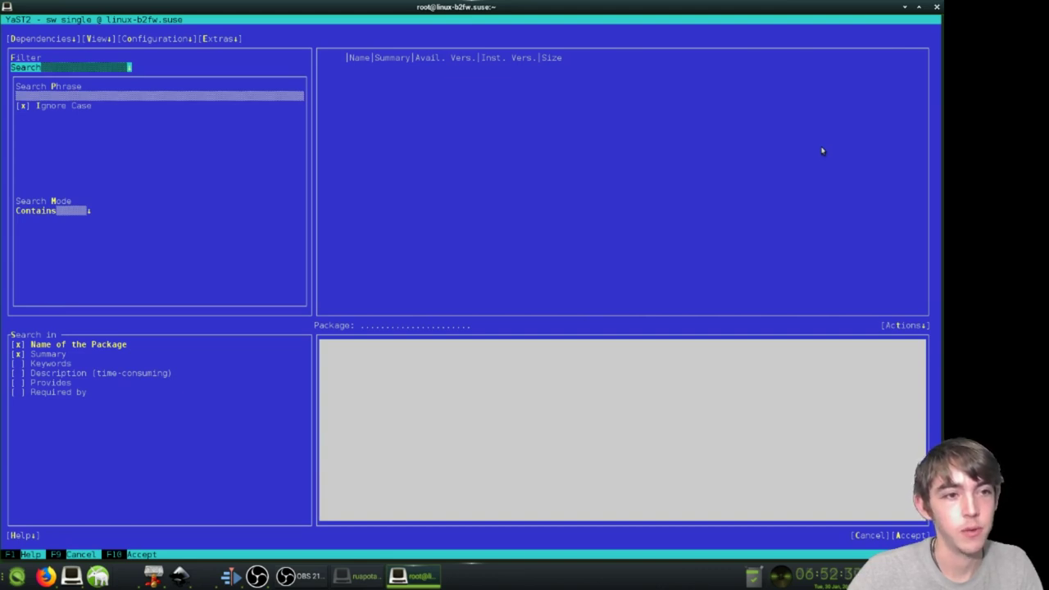
{"action": "key", "text": "Return"}
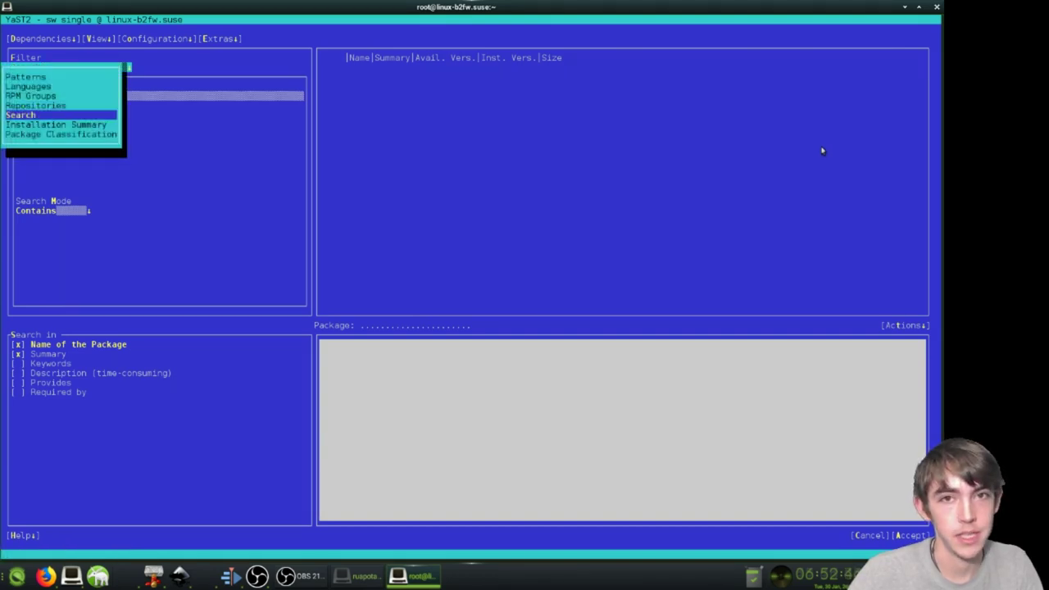
{"action": "key", "text": "Up"}
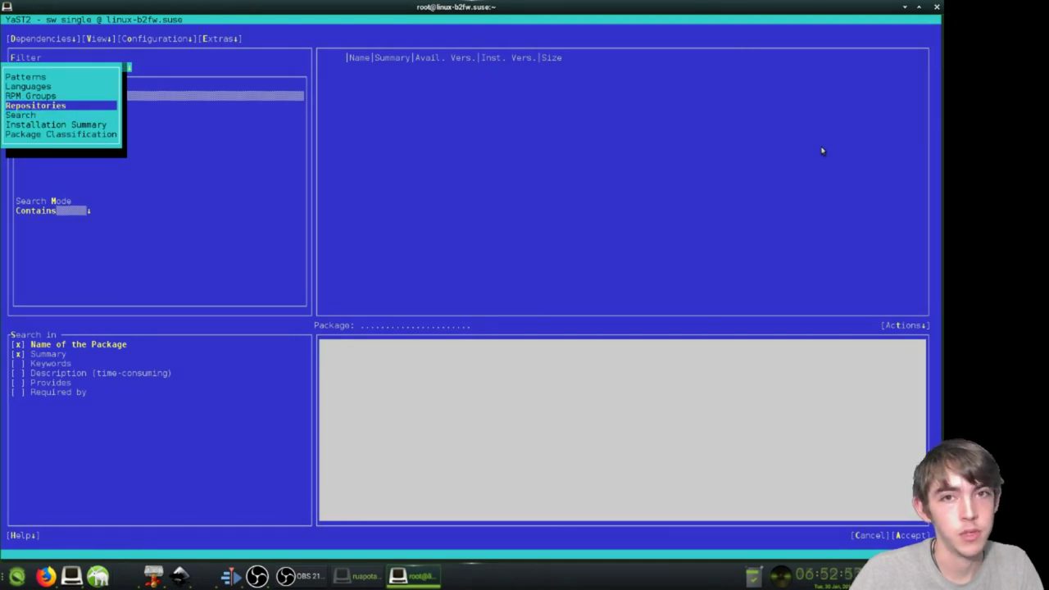
{"action": "key", "text": "Return"}
{"action": "key", "text": "Down"}
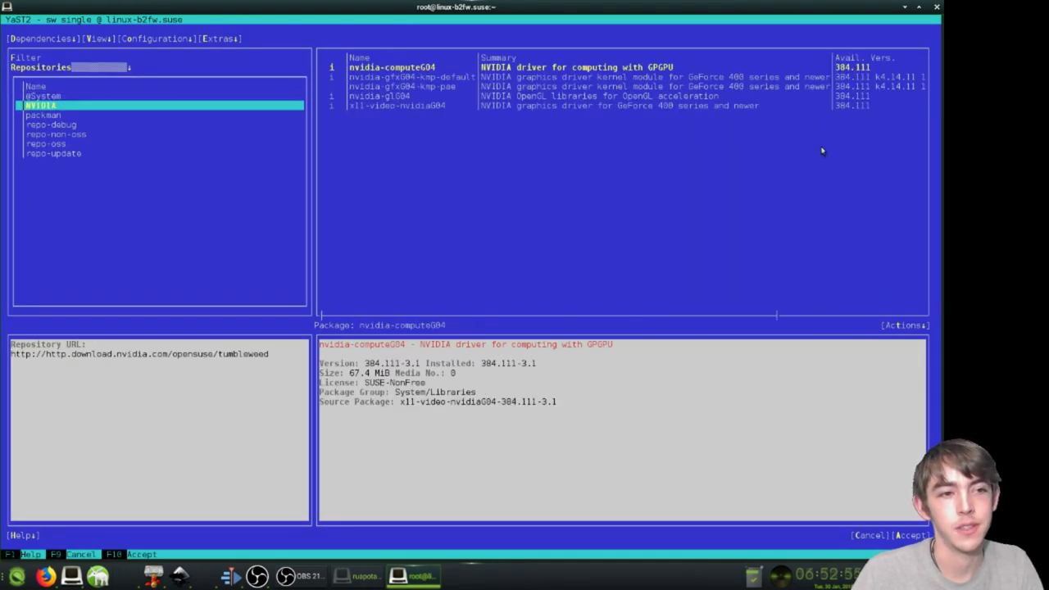
{"action": "key", "text": "Tab"}
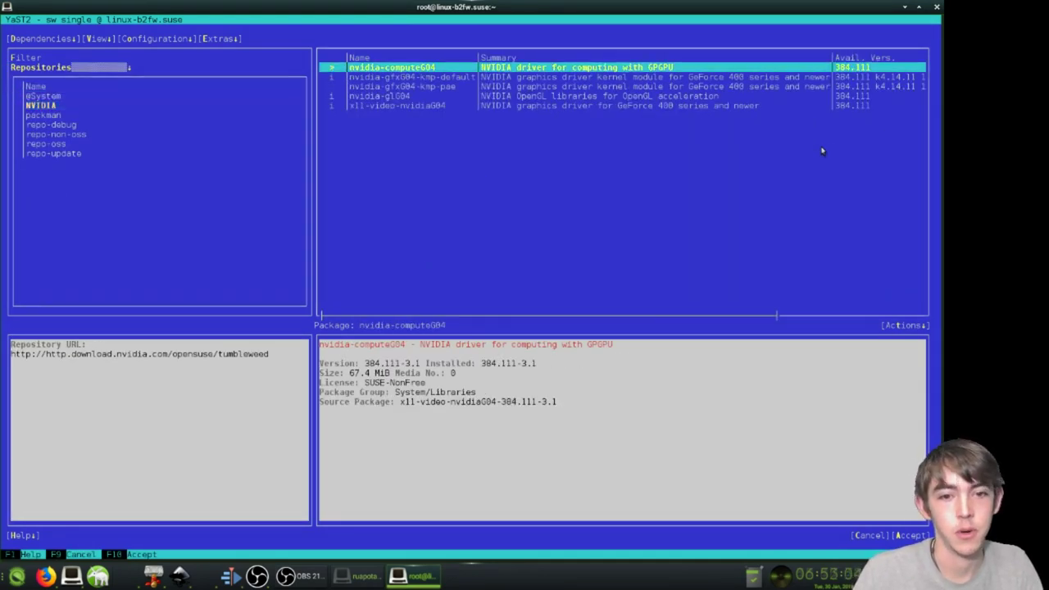
{"action": "key", "text": "minus"}
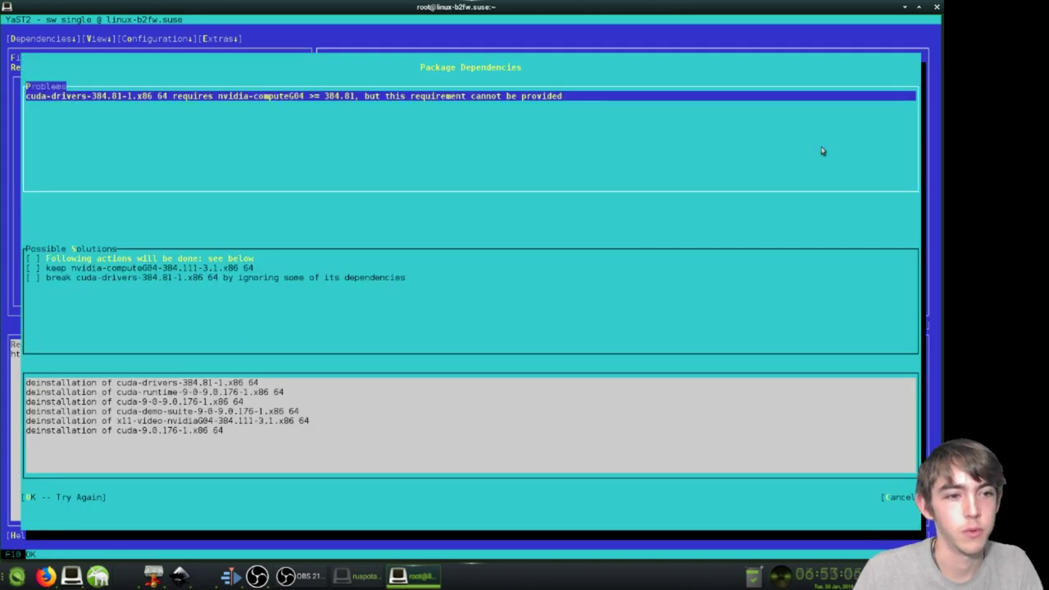
Resolve the cuda-drivers conflict by ignoring some of its dependencies, then review the NVIDIA package details
{"action": "key", "text": "Tab"}
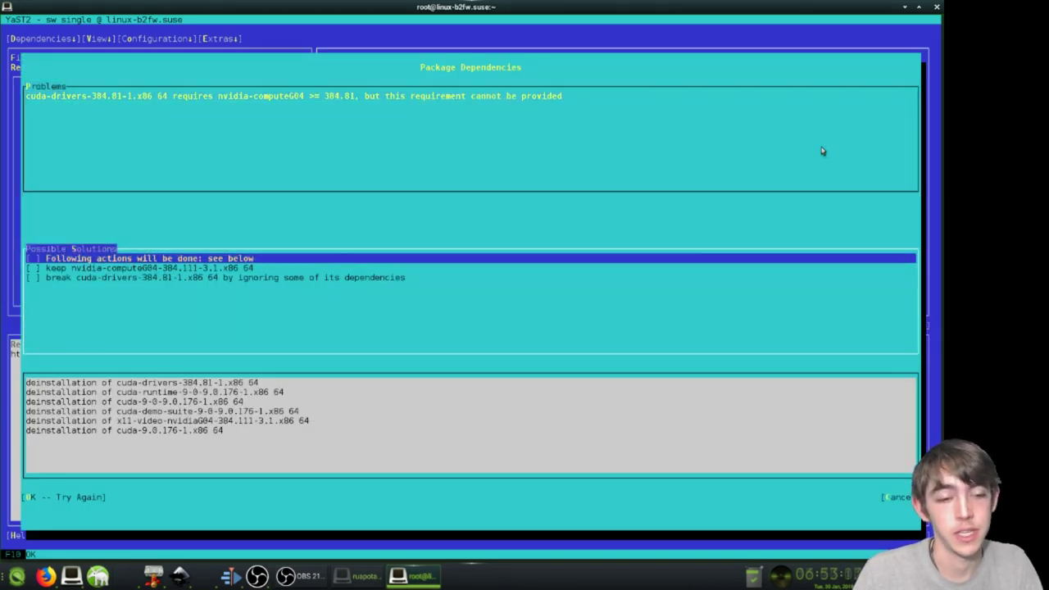
{"action": "key", "text": "Down"}
{"action": "key", "text": "Down"}
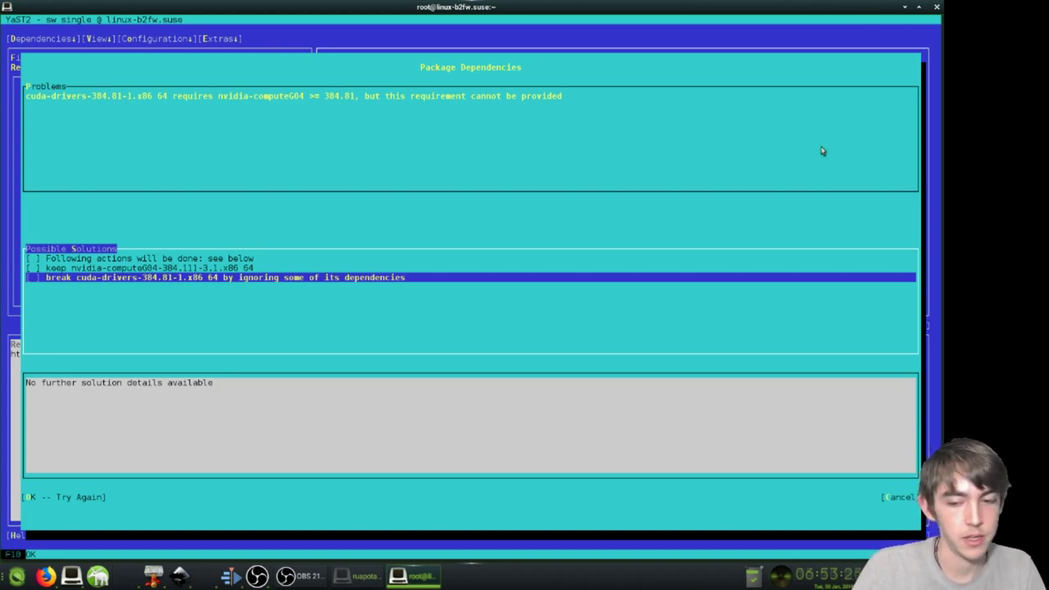
{"action": "key", "text": "F10"}
{"action": "key", "text": "Down"}
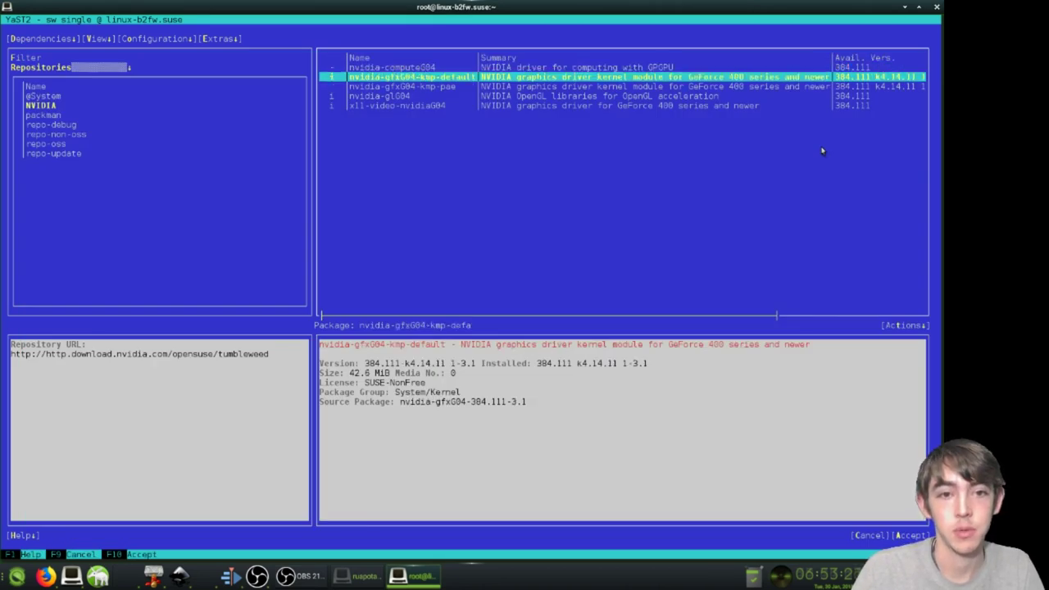
{"action": "key", "text": "Up"}
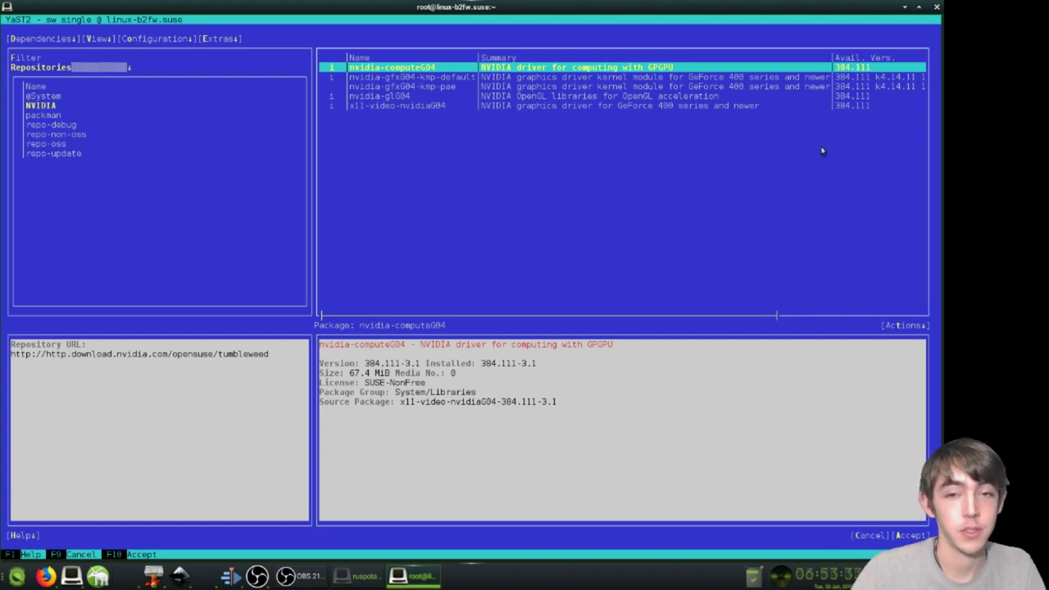
{"action": "left_click", "coordinate": [361, 576]}
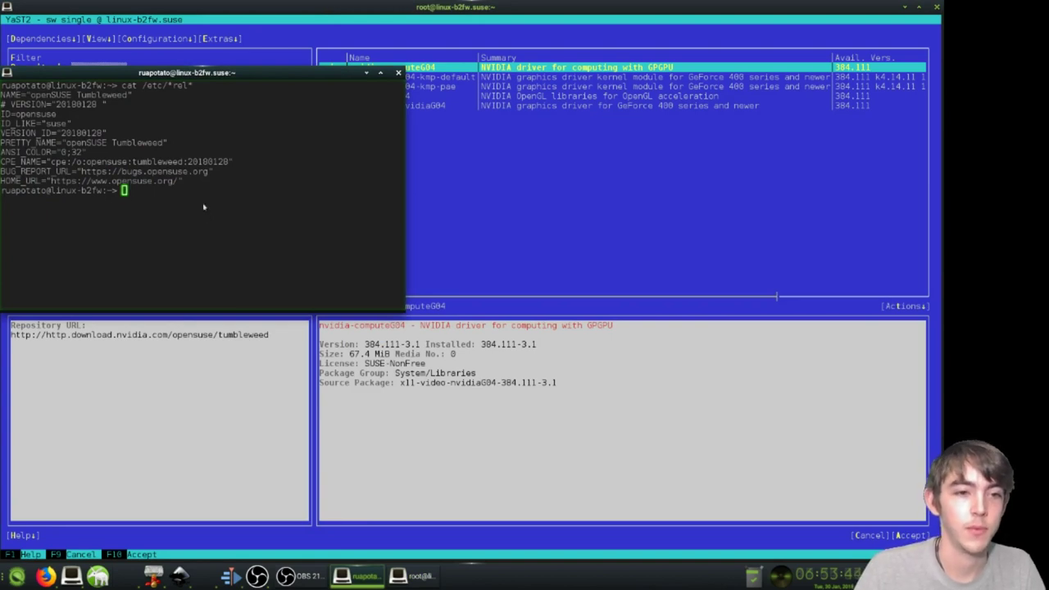
Highlight 'Tumbleweed' in the release output, confirming openSUSE Tumbleweed VERSION_ID 20180128
{"action": "left_click_drag", "start_coordinate": [206, 190], "coordinate": [137, 85]}
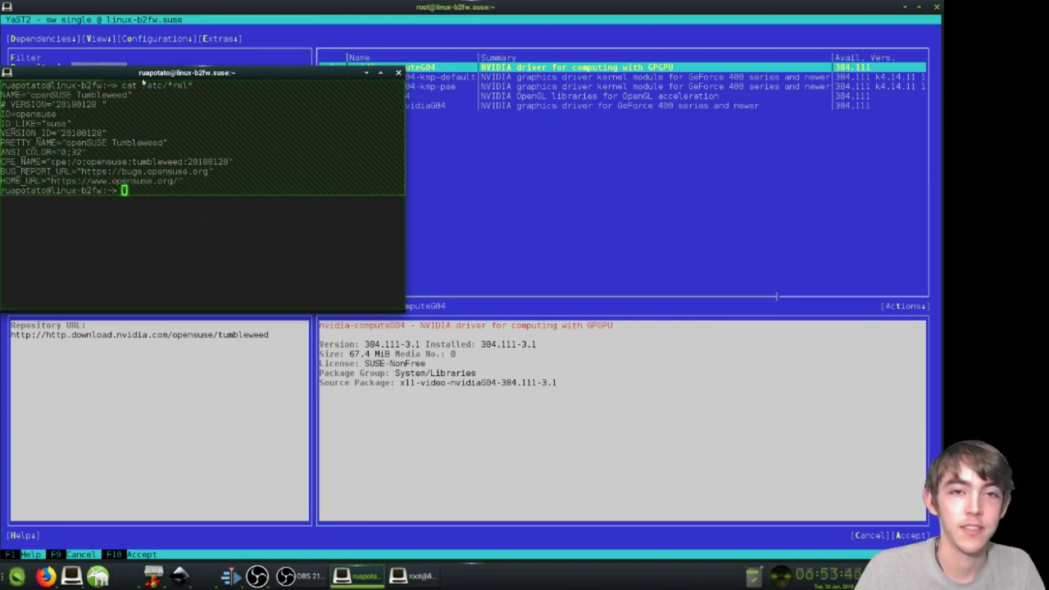
{"action": "left_click", "coordinate": [49, 114]}
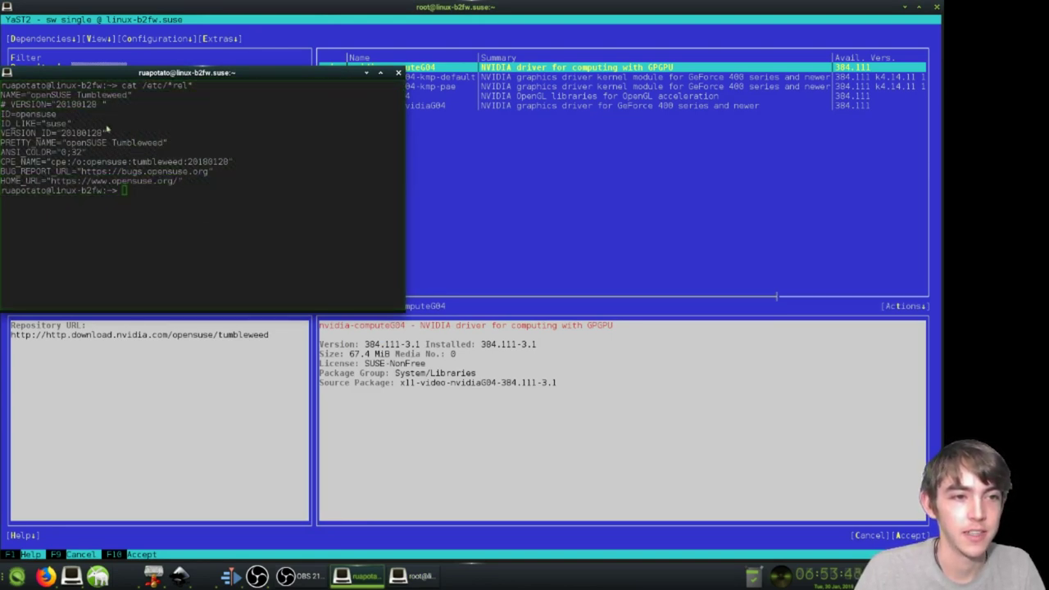
{"action": "double_click", "coordinate": [103, 95]}
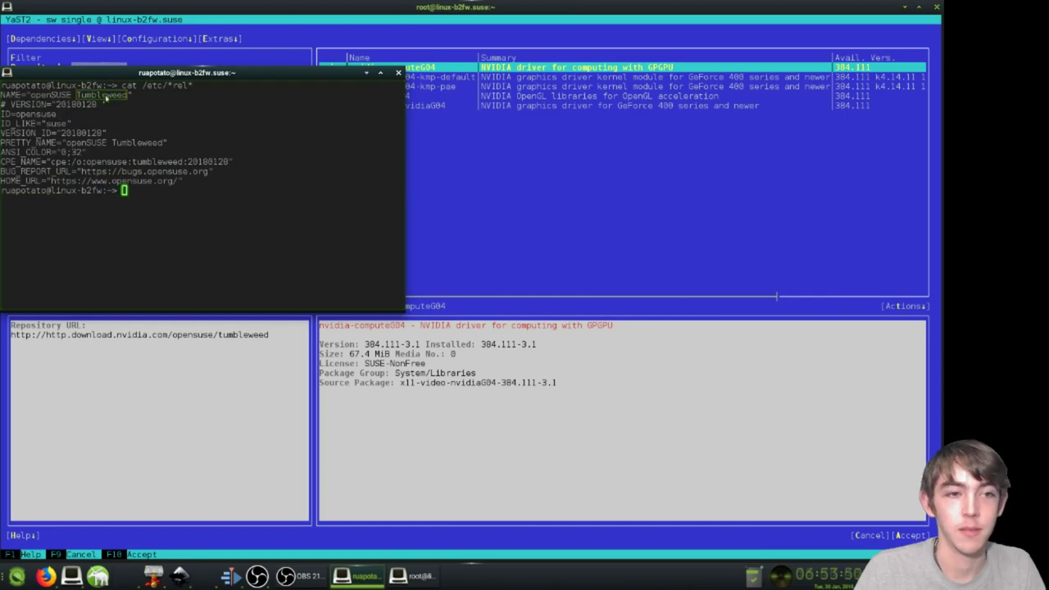